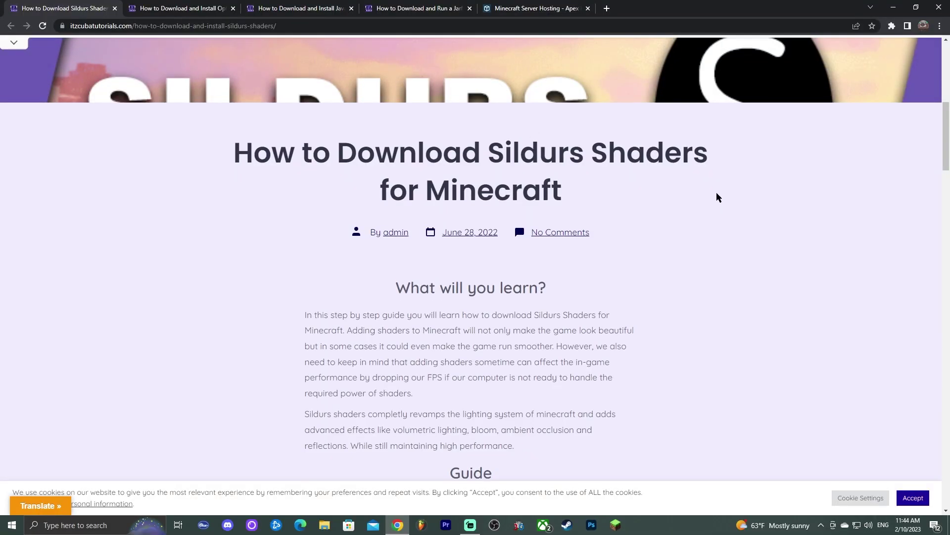
Step: Open the official Sildurs Shaders website in a new tab from the tutorial's download image
scroll(717, 193, "down", 6)
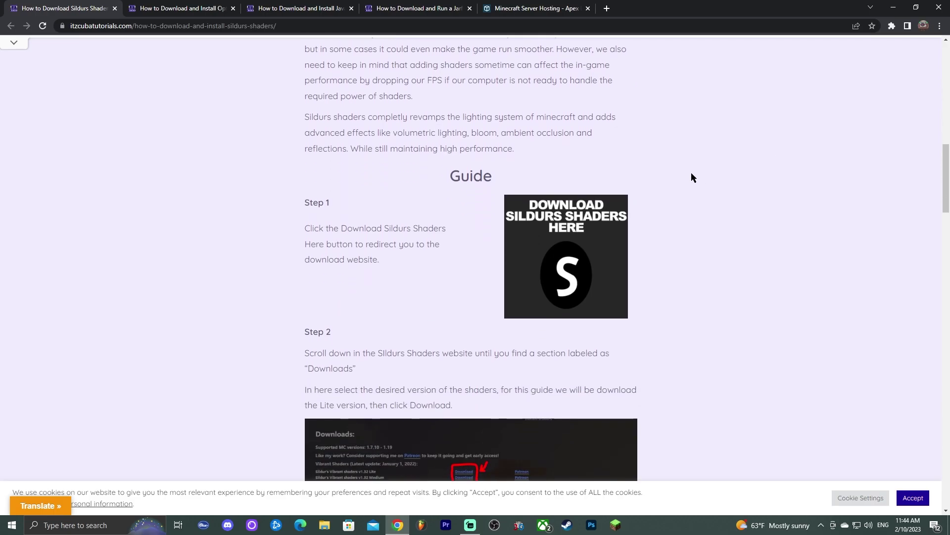
scroll(692, 177, "down", 15)
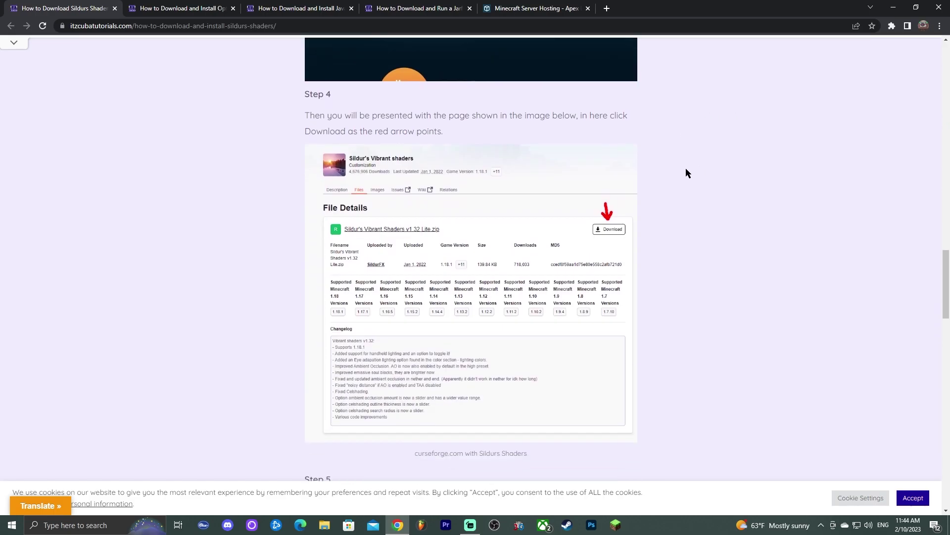
scroll(685, 168, "down", 6)
scroll(724, 179, "up", 9)
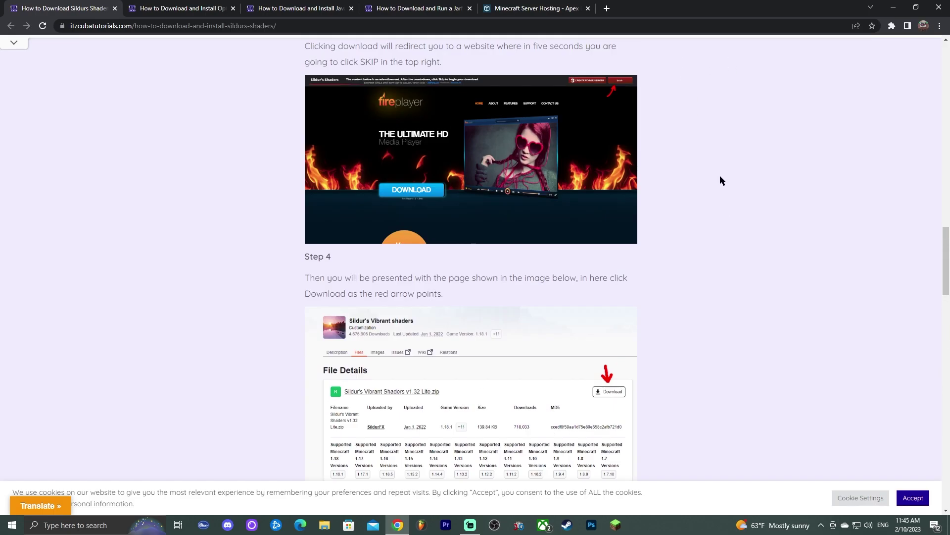
scroll(718, 177, "up", 15)
scroll(697, 175, "down", 2)
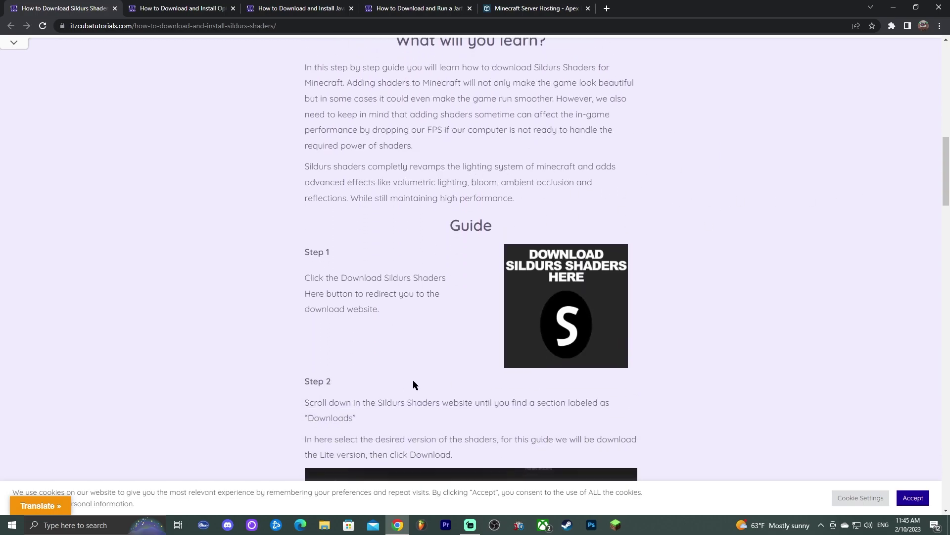
scroll(663, 208, "down", 2)
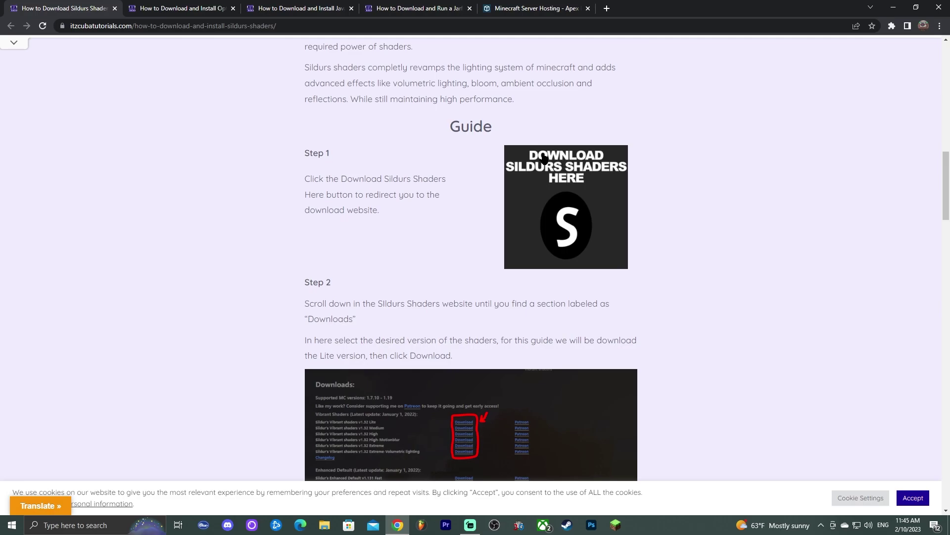
left_click(570, 182)
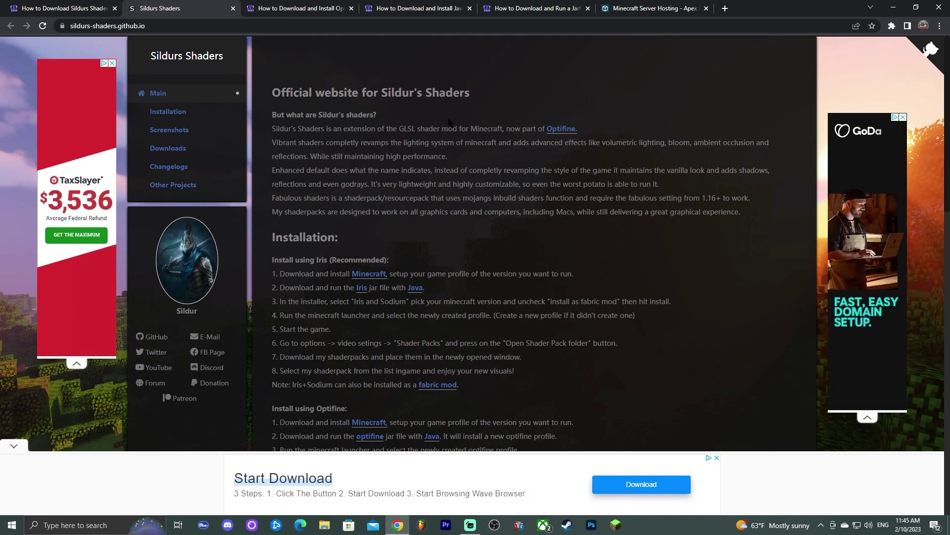
Step: Scroll the Sildurs Shaders site to its Downloads section listing the Vibrant shader versions
scroll(495, 143, "down", 4)
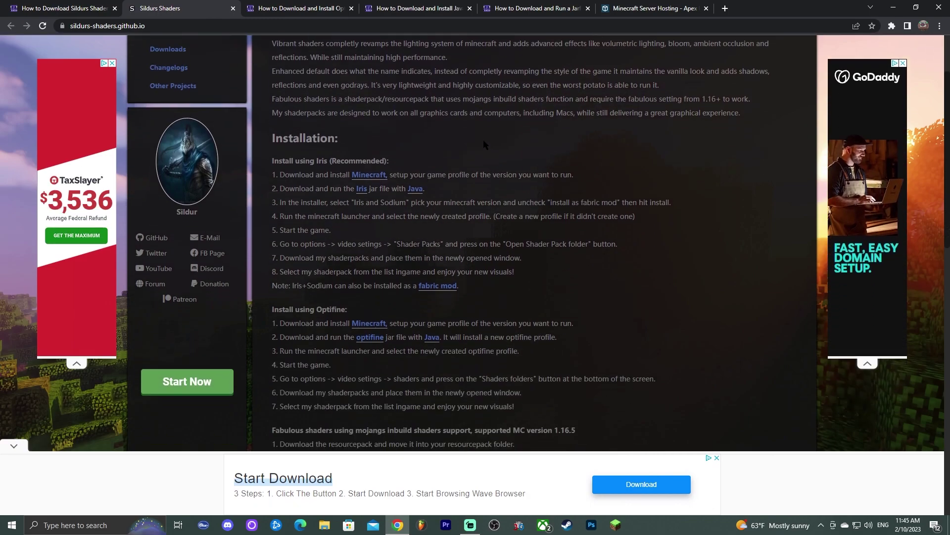
scroll(489, 139, "down", 12)
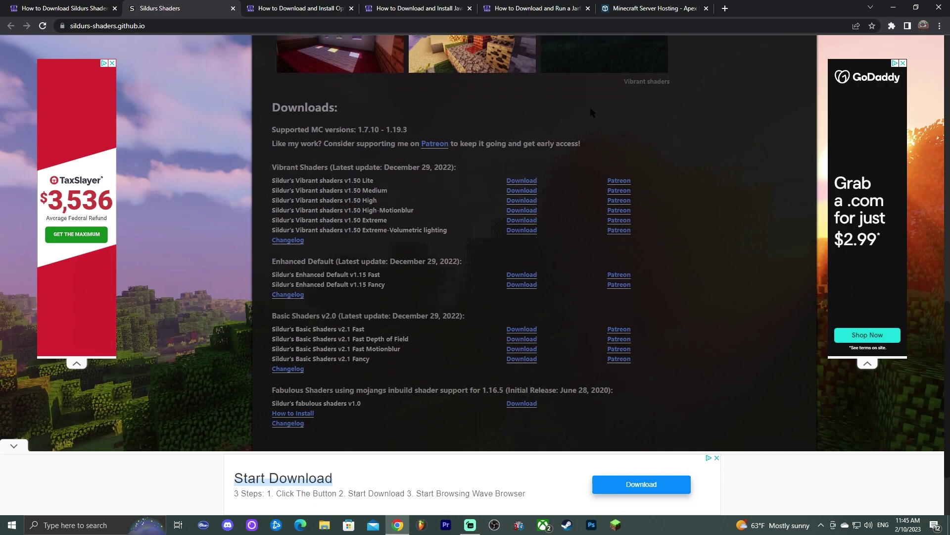
scroll(401, 110, "up", 2)
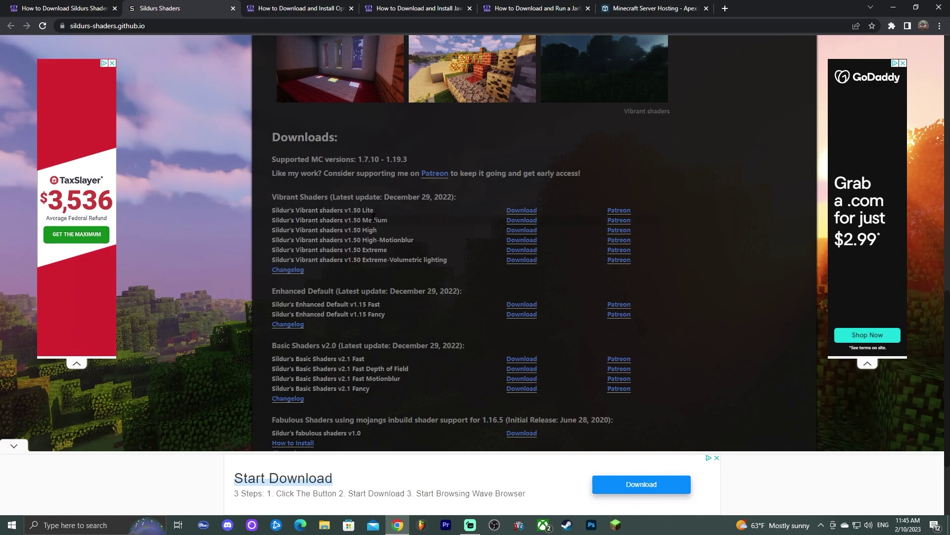
Step: Start the Vibrant v1.50 Medium download and close the fake secureddownload page it opened
left_click(528, 221)
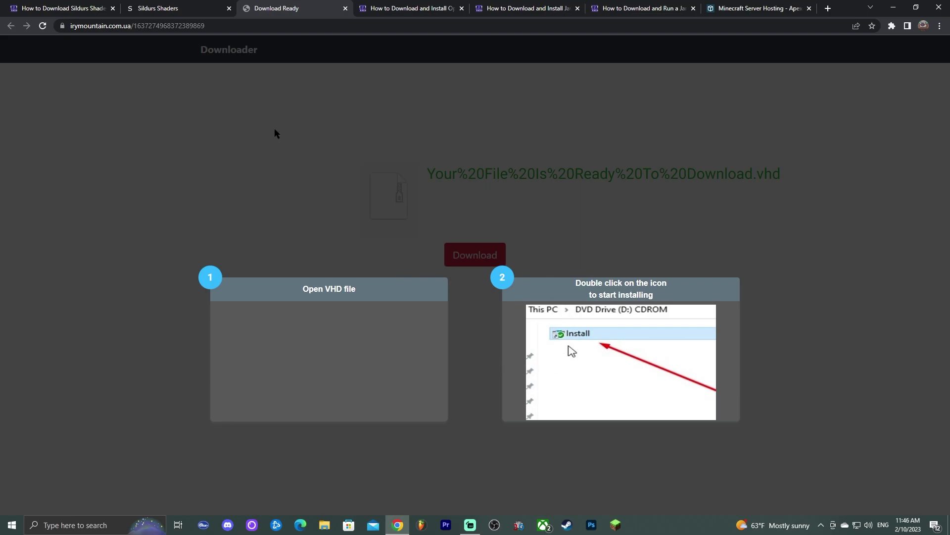
left_click(203, 4)
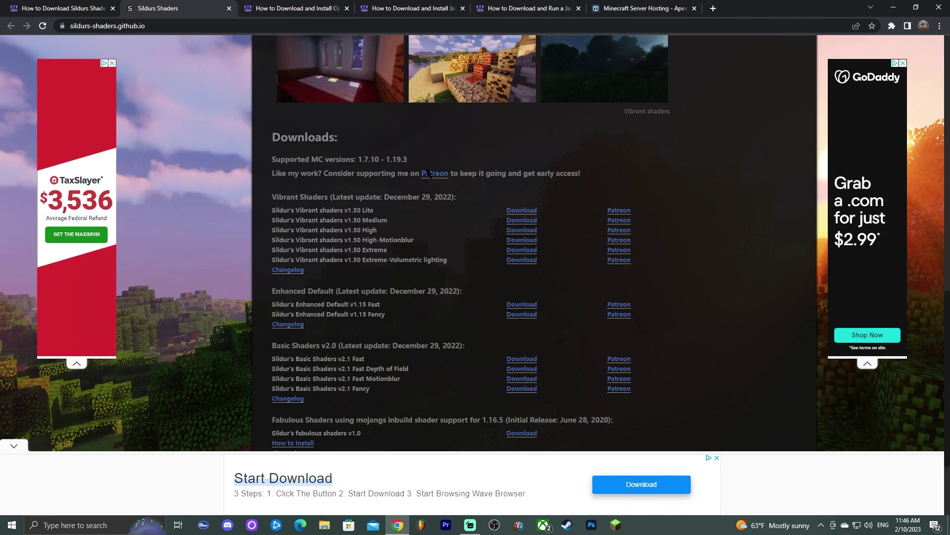
left_click(317, 8)
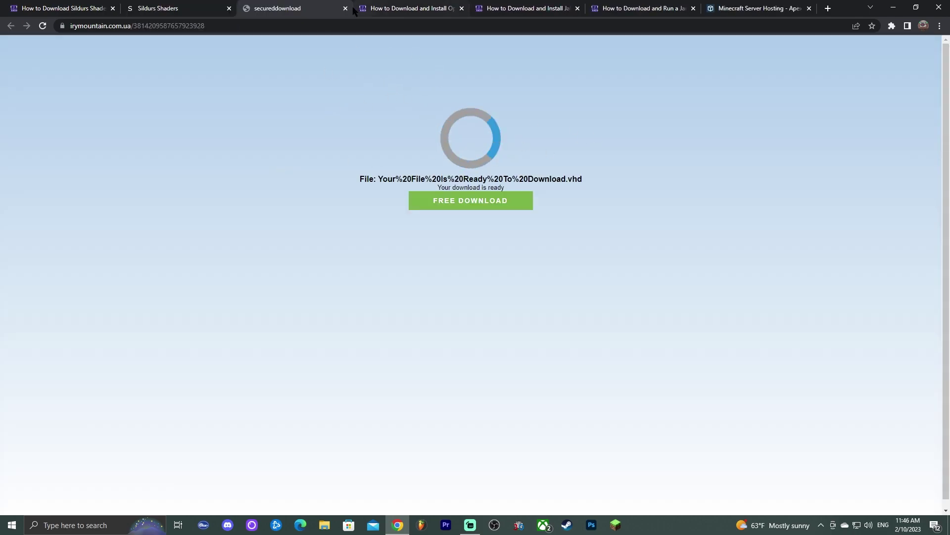
key("ctrl+w")
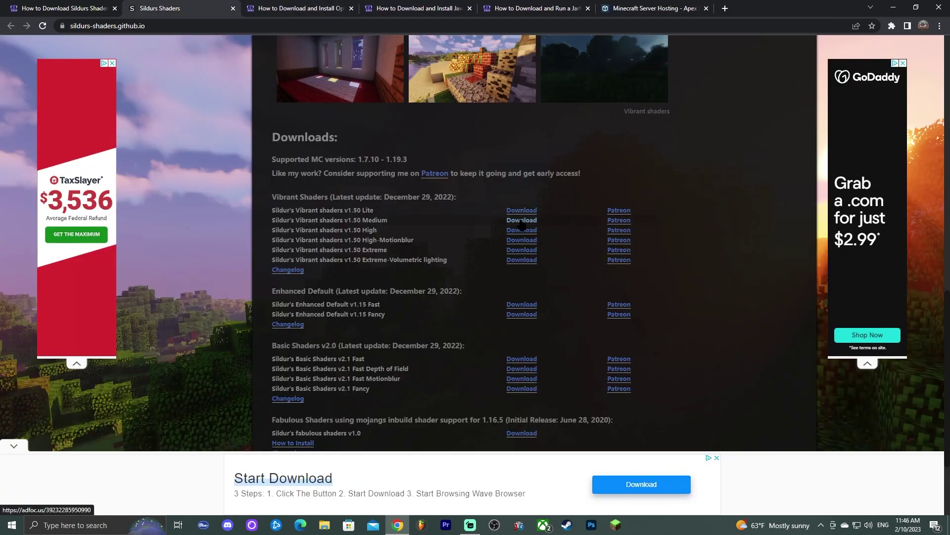
Step: Reopen the Vibrant Medium download link in its own tab and return to the Sildurs Shaders downloads list
left_click(519, 211)
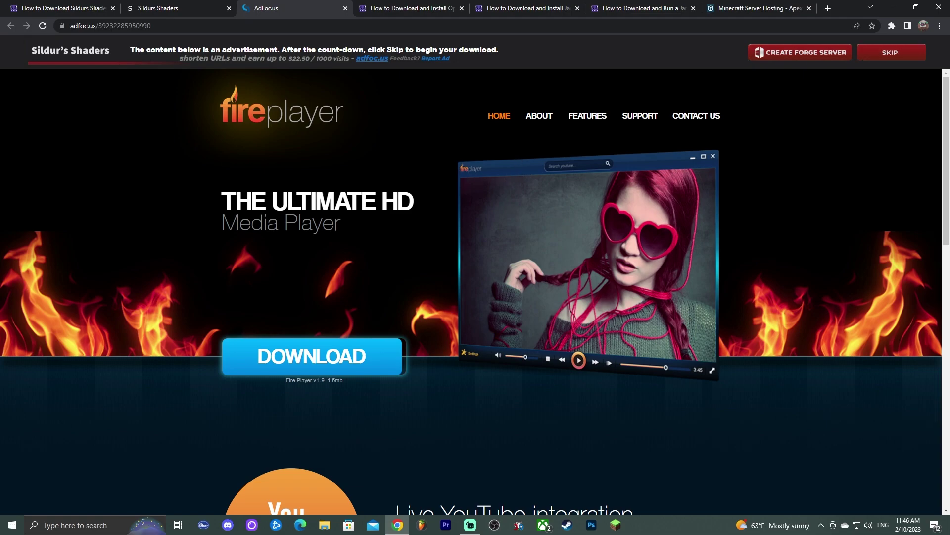
scroll(463, 225, "down", 2)
key("ctrl+shift+Tab")
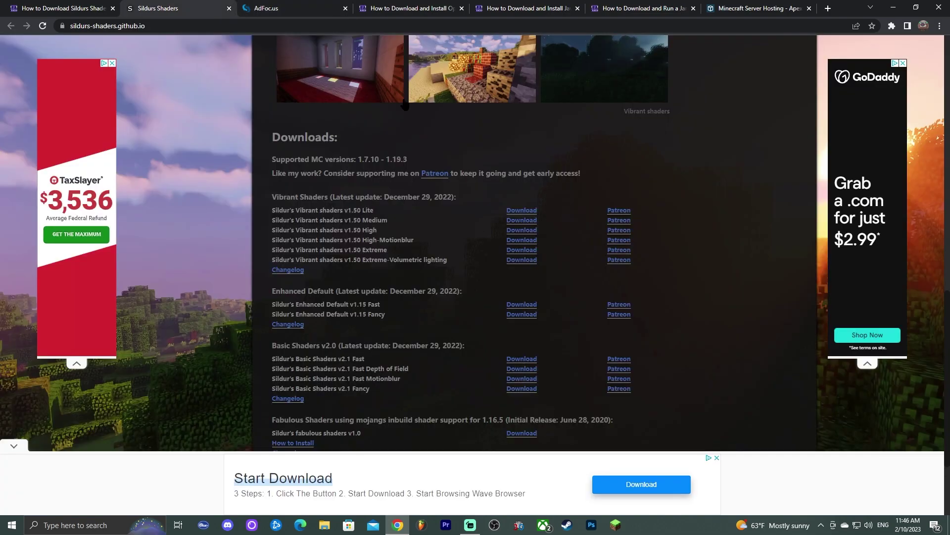
scroll(405, 105, "up", 5)
scroll(516, 168, "down", 4)
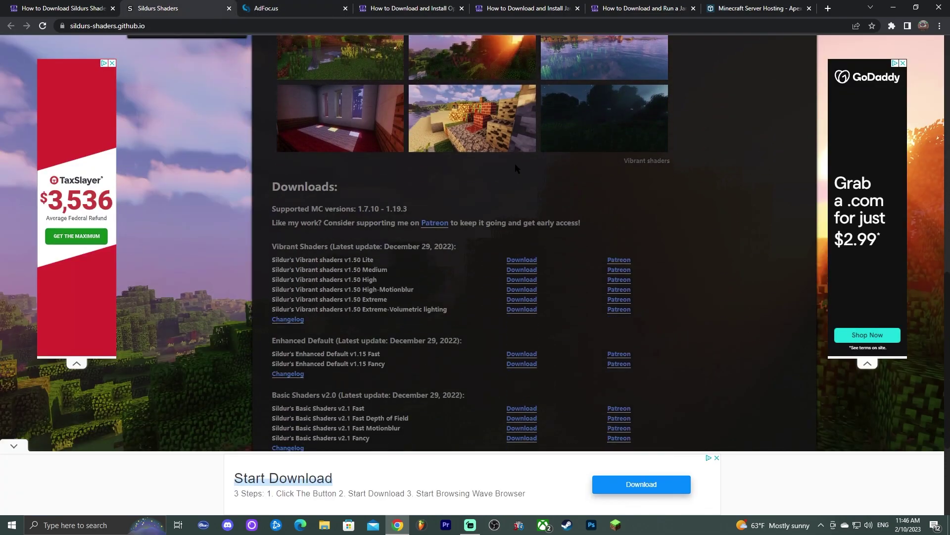
scroll(515, 168, "down", 2)
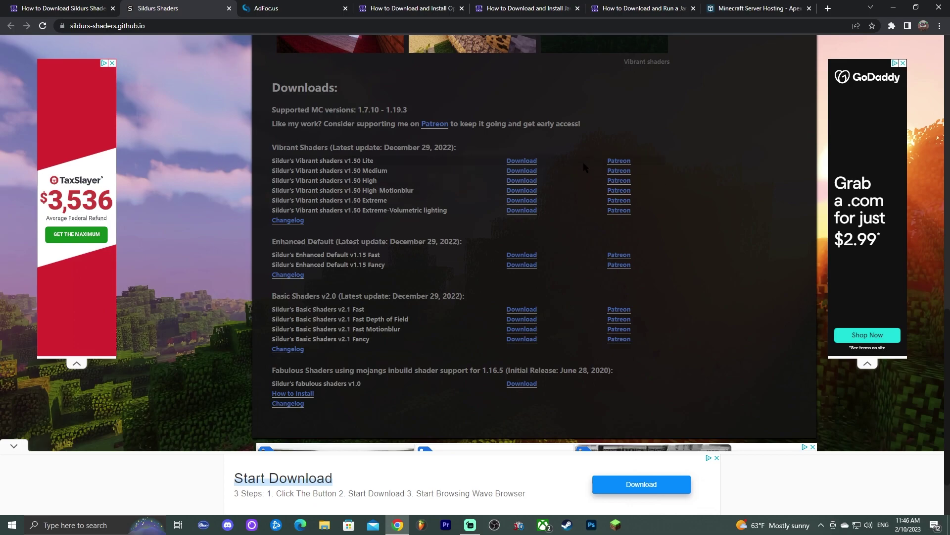
scroll(578, 140, "down", 1)
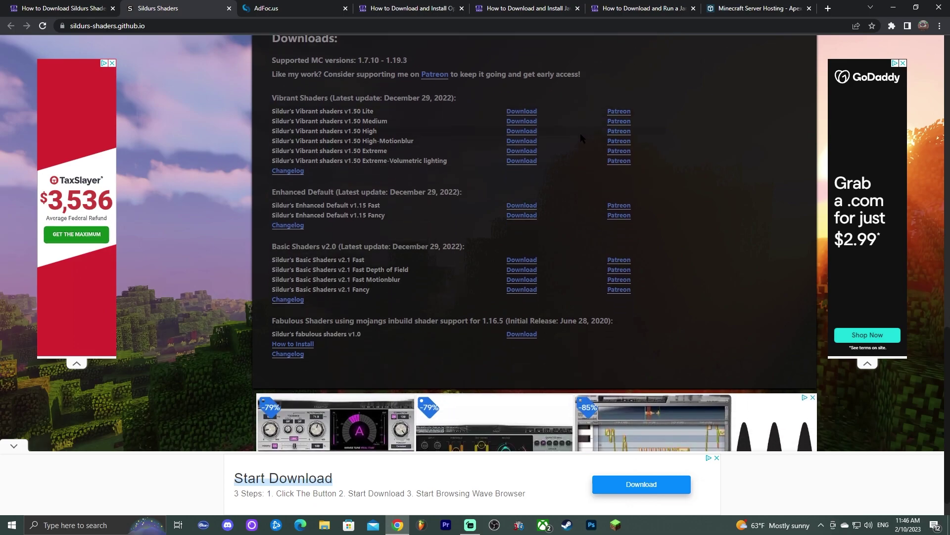
scroll(559, 146, "up", 1)
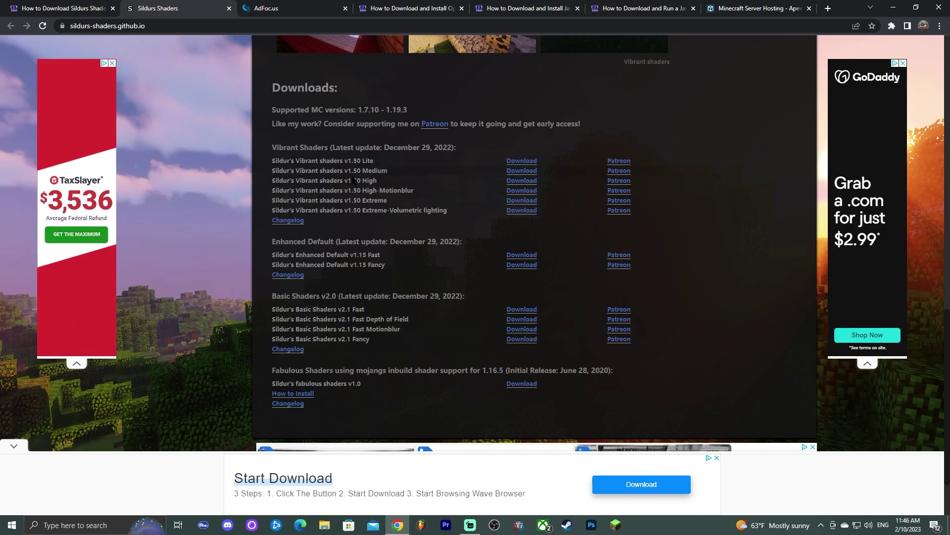
scroll(356, 206, "up", 1)
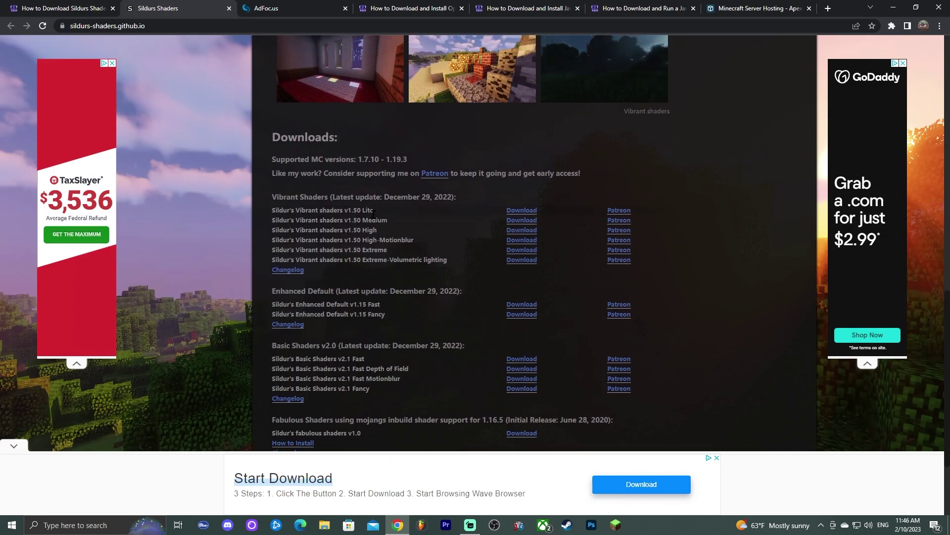
scroll(563, 187, "down", 1)
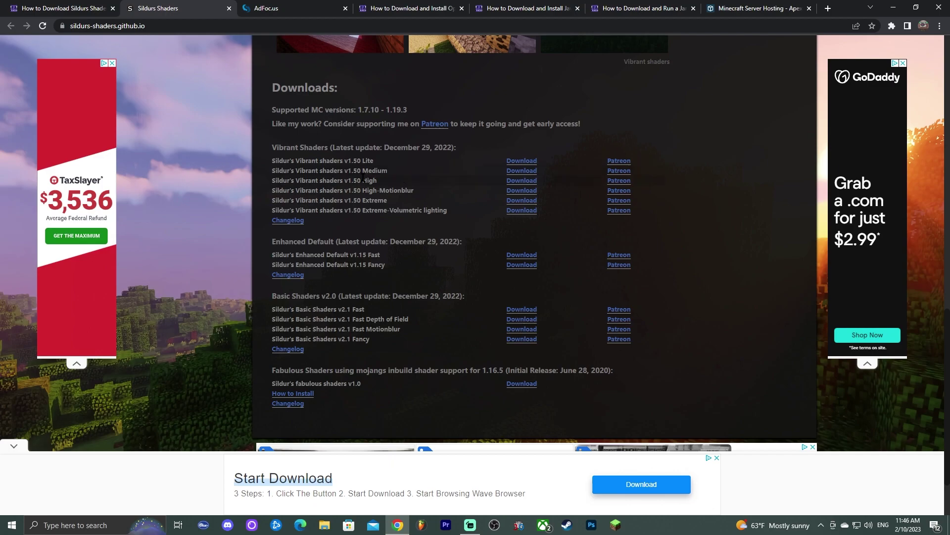
Step: Skip the AdFoc.us ad and save Sildur's Vibrant Shaders v1.50 Medium.zip from CurseForge to Downloads
left_click(268, 7)
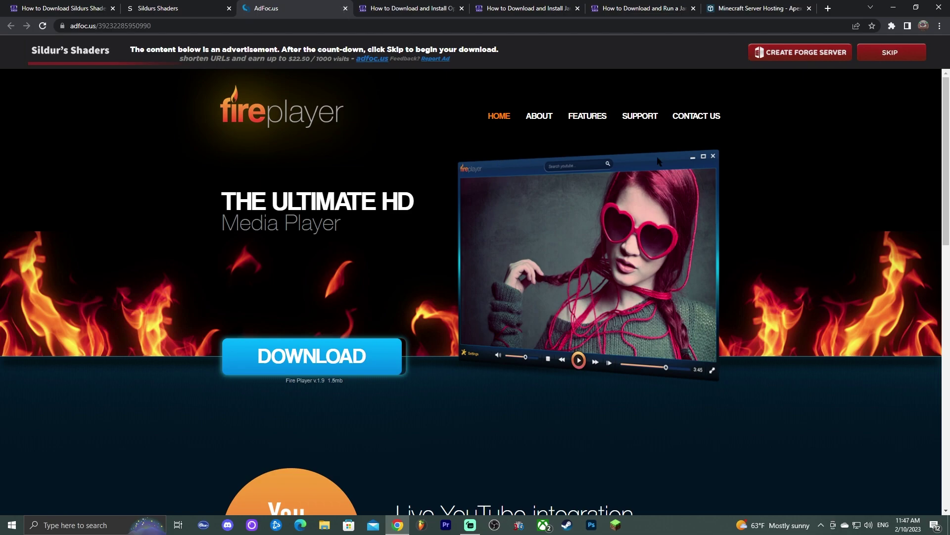
left_click(891, 55)
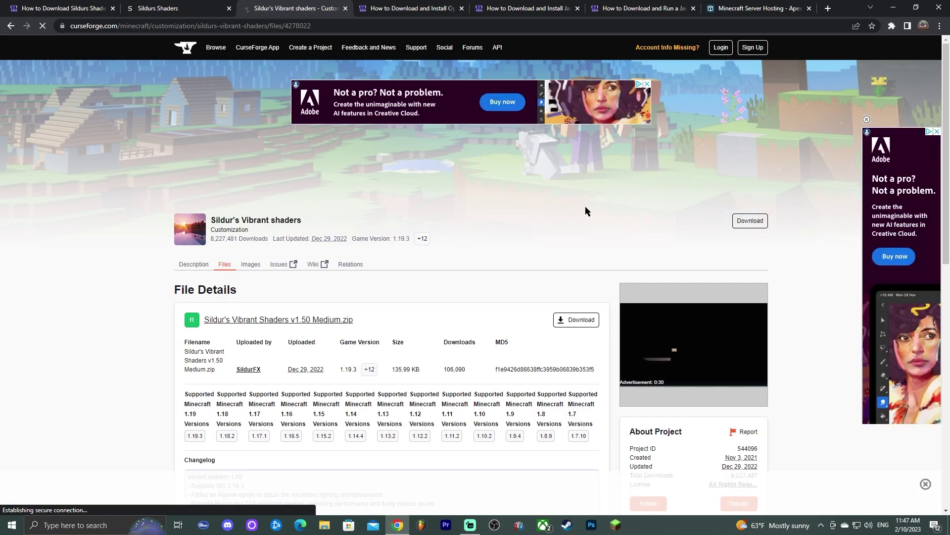
scroll(564, 213, "down", 3)
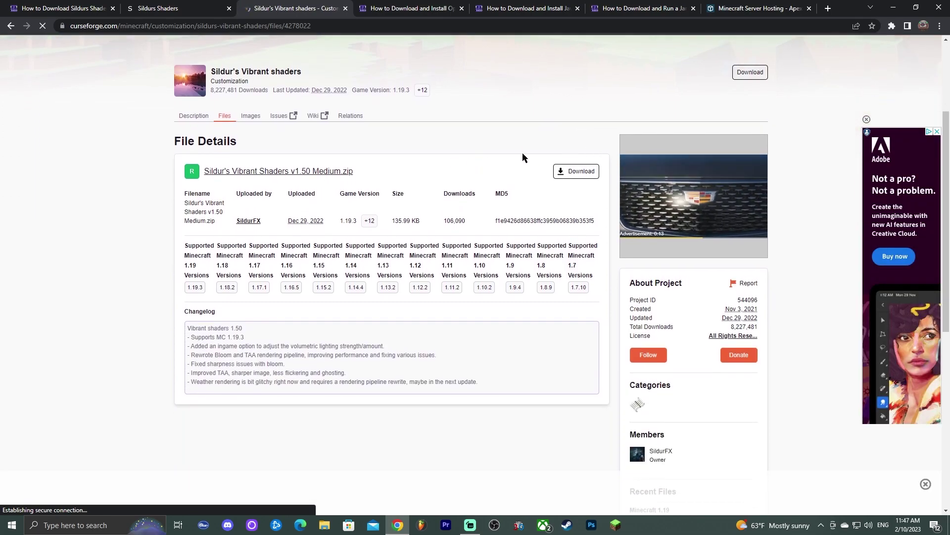
left_click(574, 171)
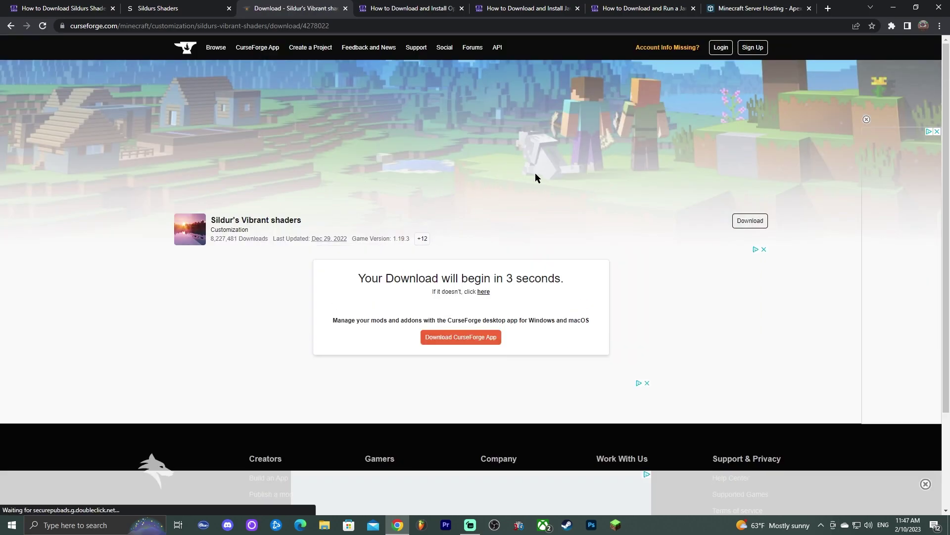
left_click(483, 292)
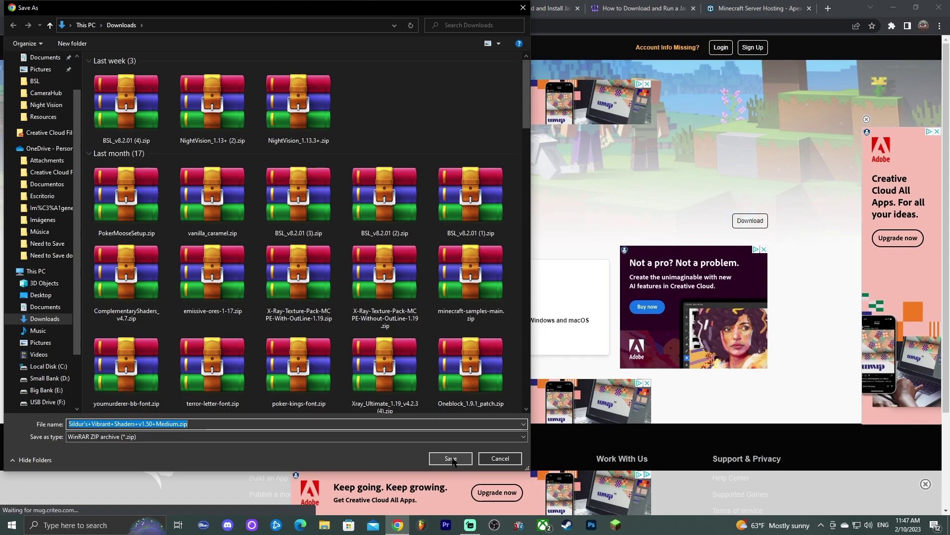
left_click(451, 458)
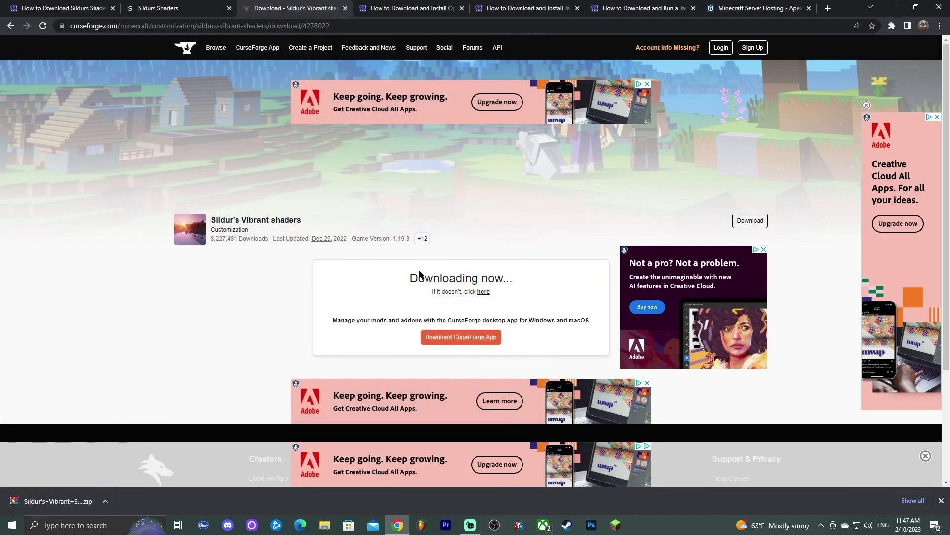
Step: Drag the Sildur's Vibrant Shaders v1.50 Medium zip into the desktop FILES area, then re-maximize Chrome
double_click(859, 4)
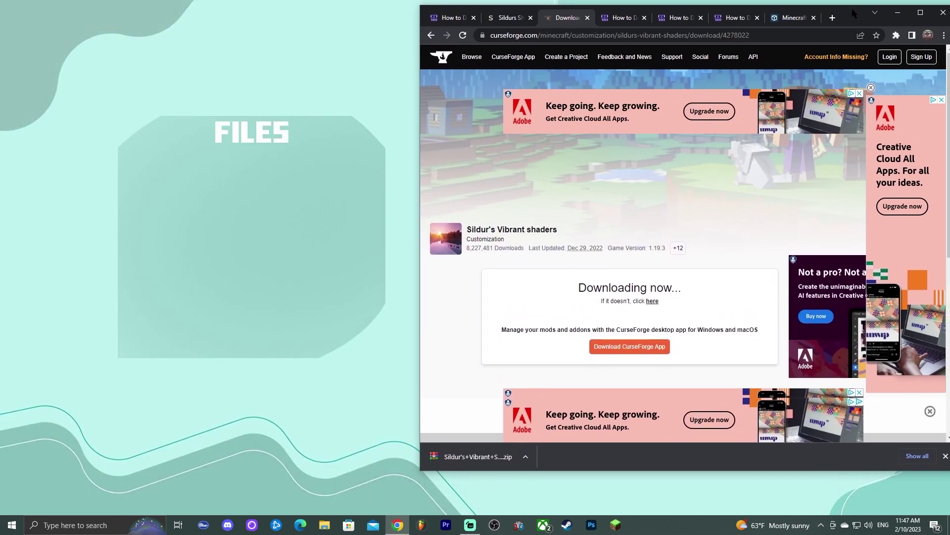
left_click_drag(465, 473, 223, 214)
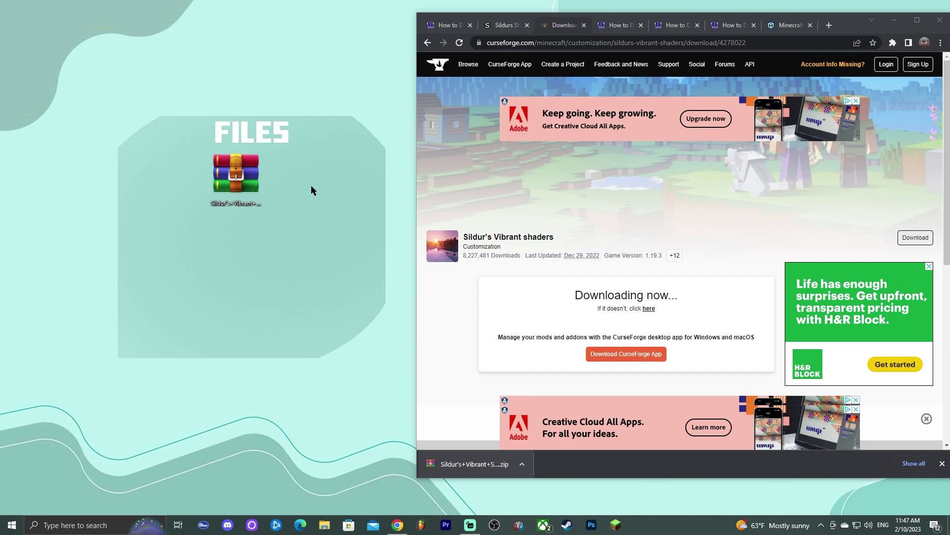
left_click(253, 177)
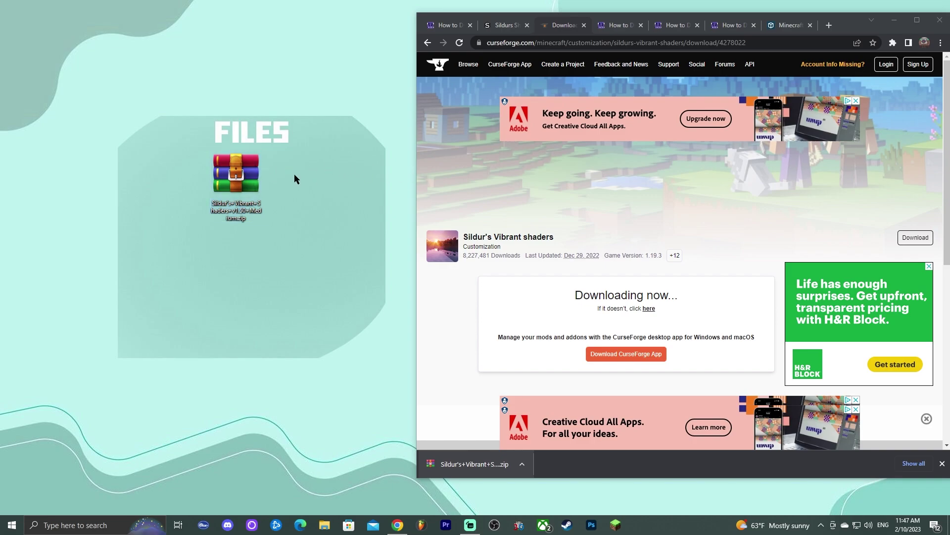
left_click_drag(231, 180, 179, 181)
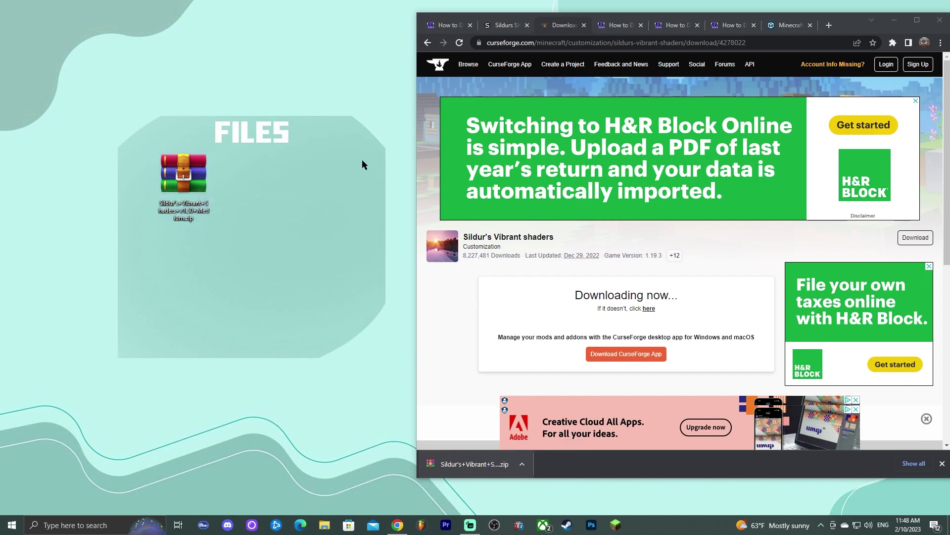
left_click(917, 21)
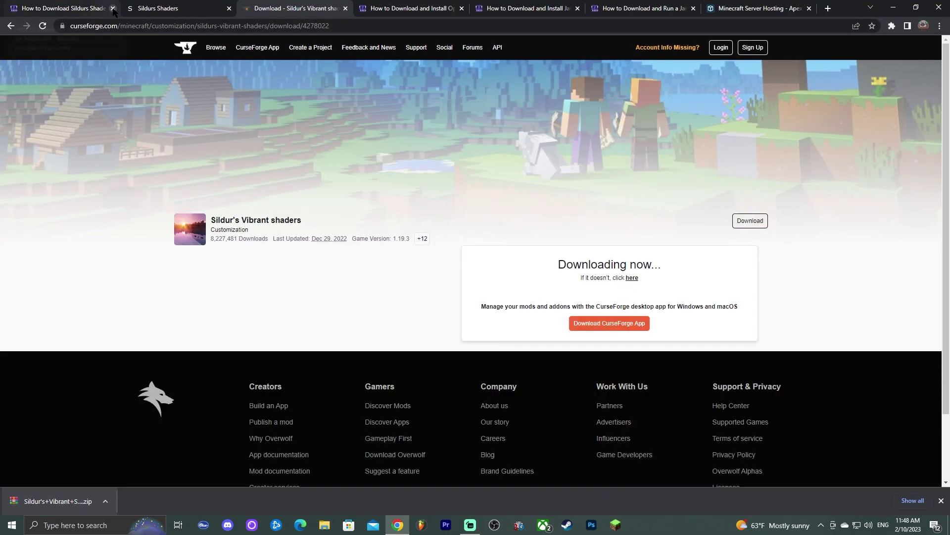
Step: Close the Sildurs tutorial, Sildurs Shaders and CurseForge tabs
left_click(113, 9)
left_click(113, 8)
left_click(113, 8)
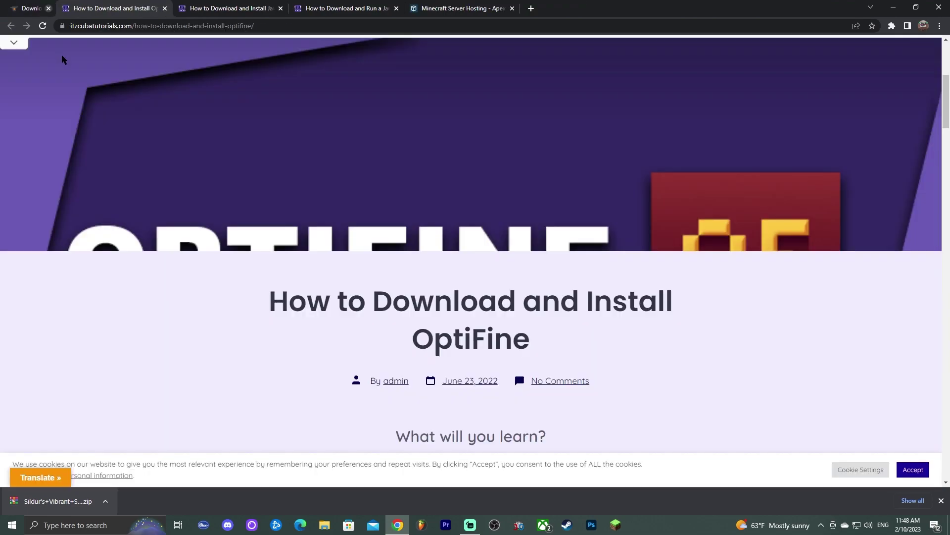
Step: Open the OptiFine downloads page from Step 1 of the OptiFine tutorial
scroll(453, 283, "down", 15)
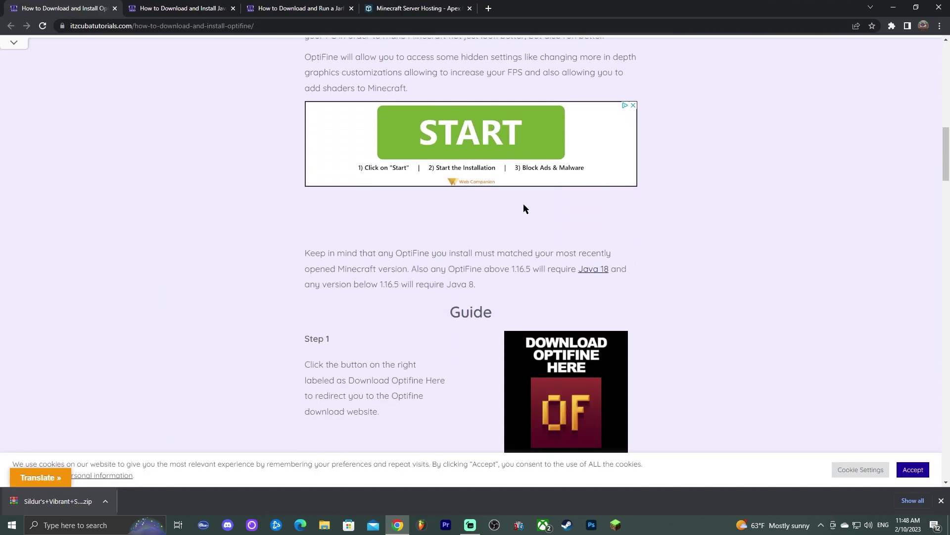
scroll(654, 229, "down", 8)
scroll(660, 230, "up", 16)
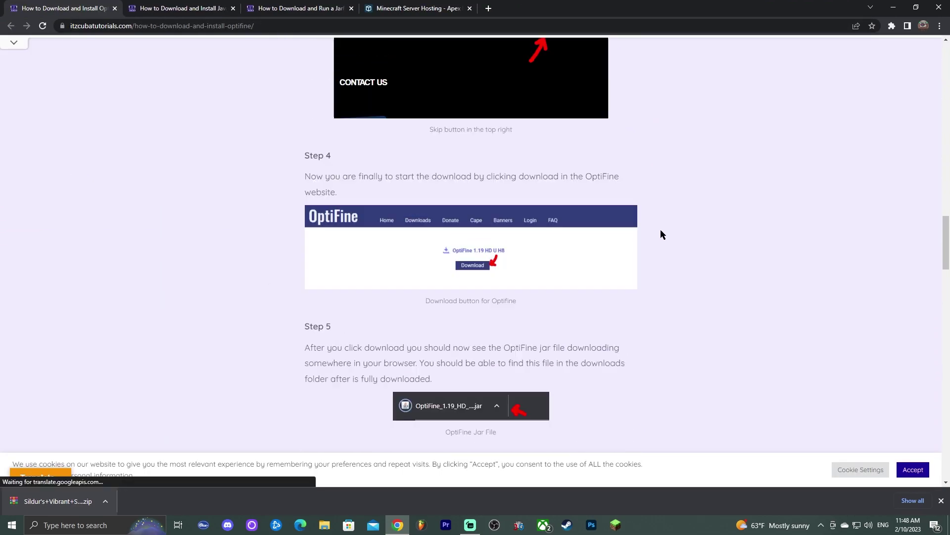
scroll(693, 283, "down", 5)
scroll(700, 248, "up", 1)
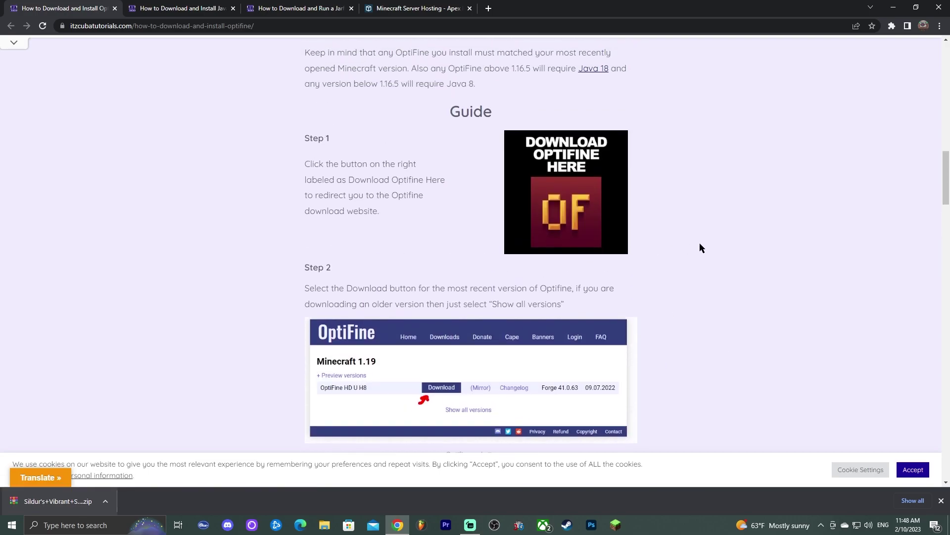
scroll(671, 224, "up", 1)
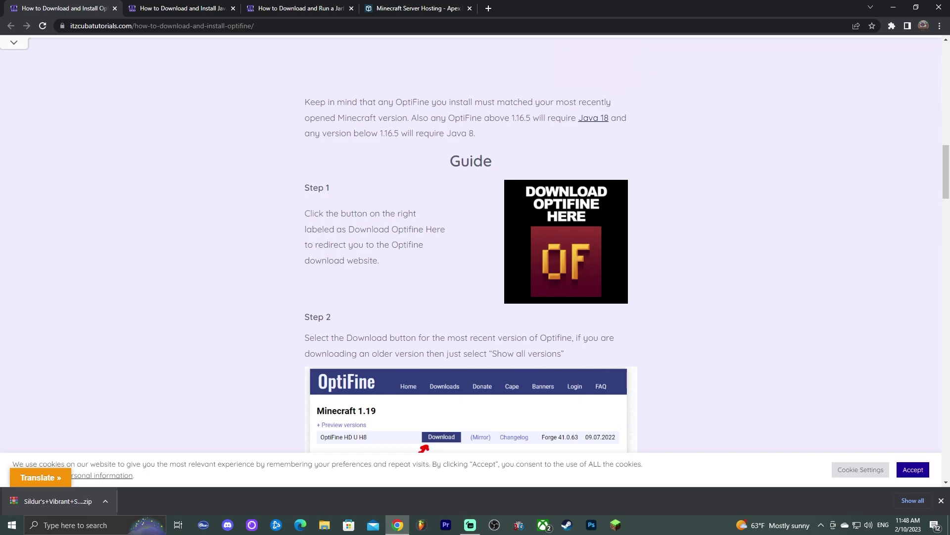
left_click(586, 205)
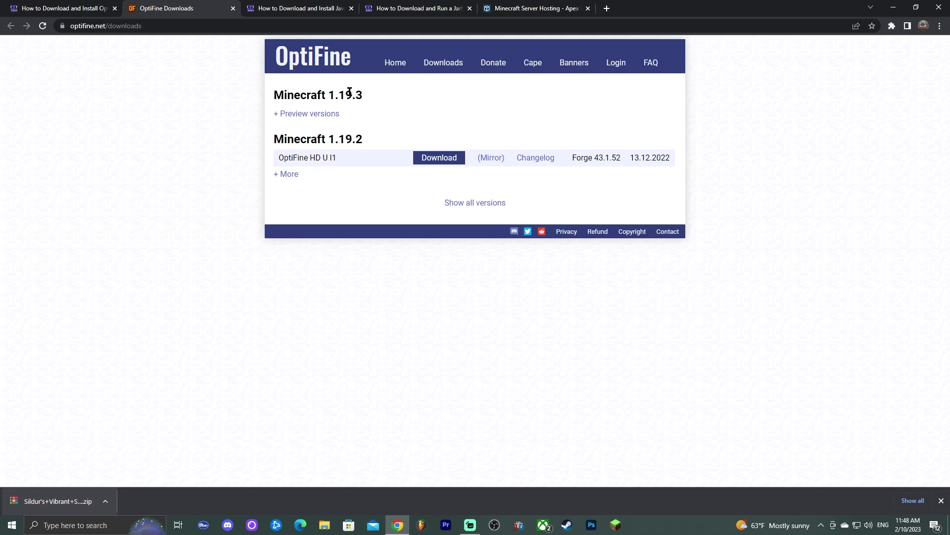
Step: Show the Minecraft 1.19.3 preview versions and download OptiFine HD U I2 pre3, reaching the AdFoc.us ad page
left_click_drag(329, 95, 370, 95)
left_click(475, 96)
left_click_drag(327, 95, 386, 101)
left_click(321, 114)
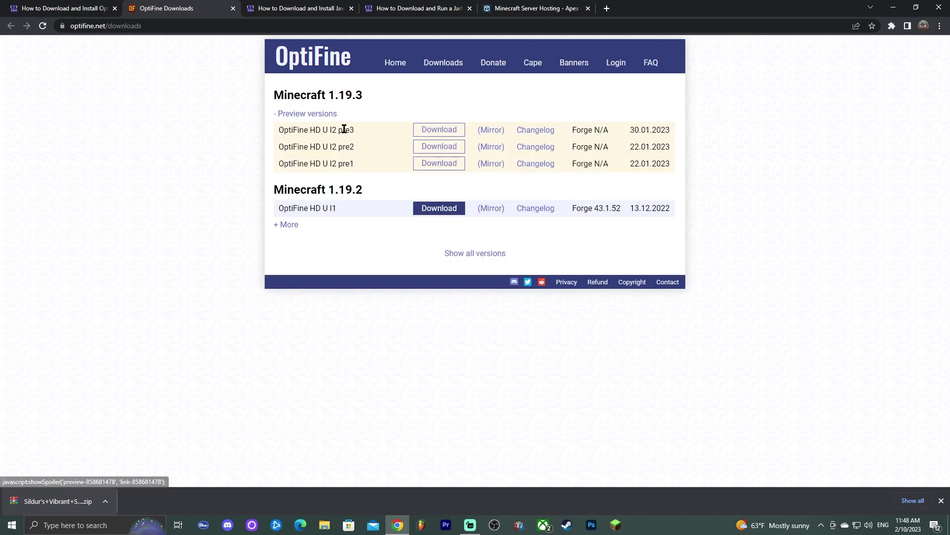
left_click_drag(352, 130, 272, 134)
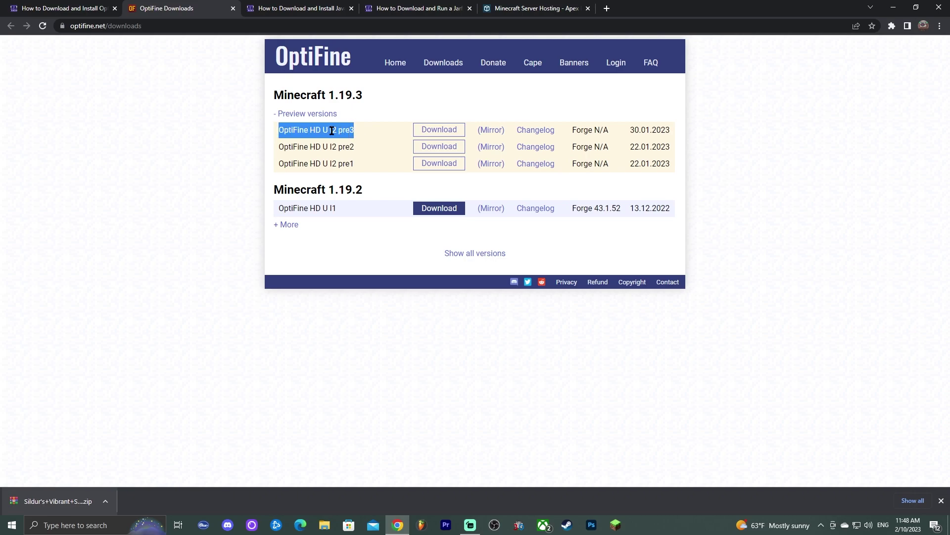
left_click(376, 125)
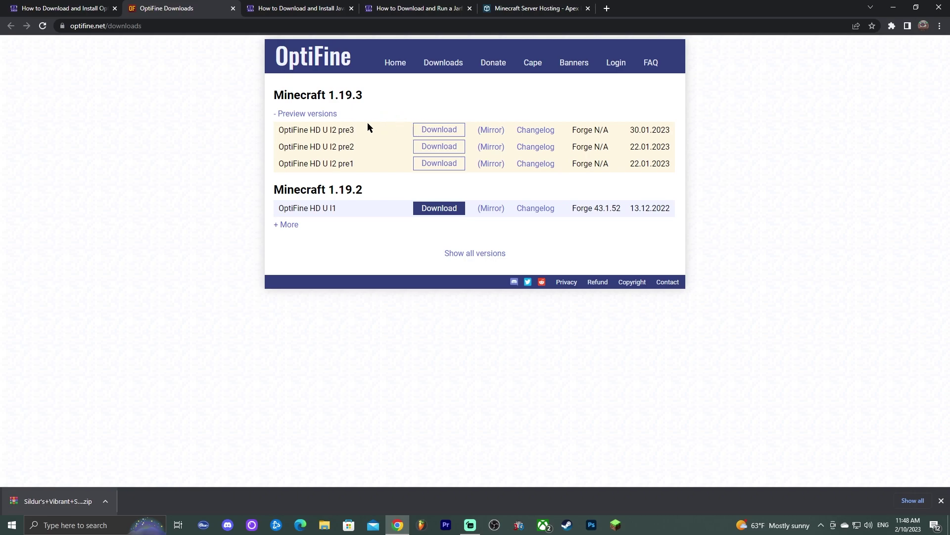
left_click(442, 129)
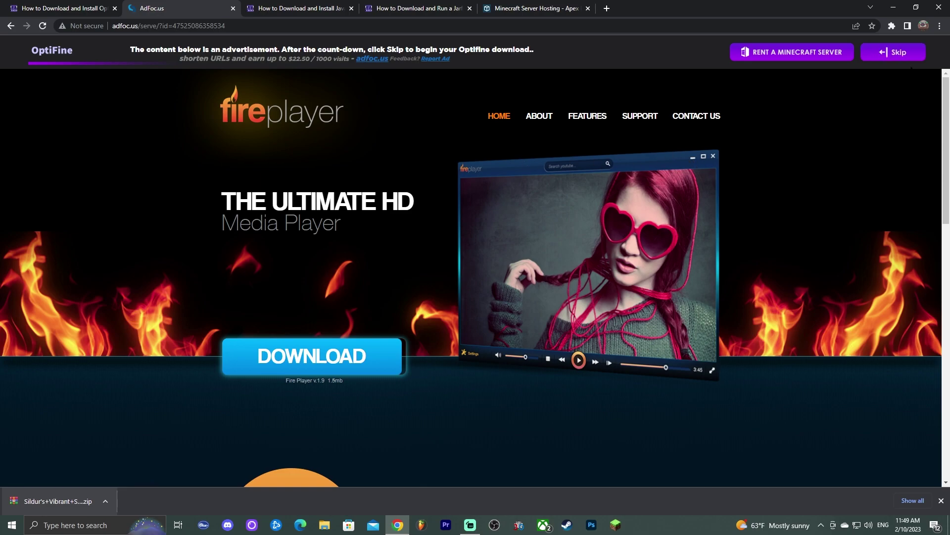
Step: Skip the ad and save the OptiFine 1.19.3 HD U I2 pre3 jar to Downloads, then restore Chrome's window
left_click(894, 51)
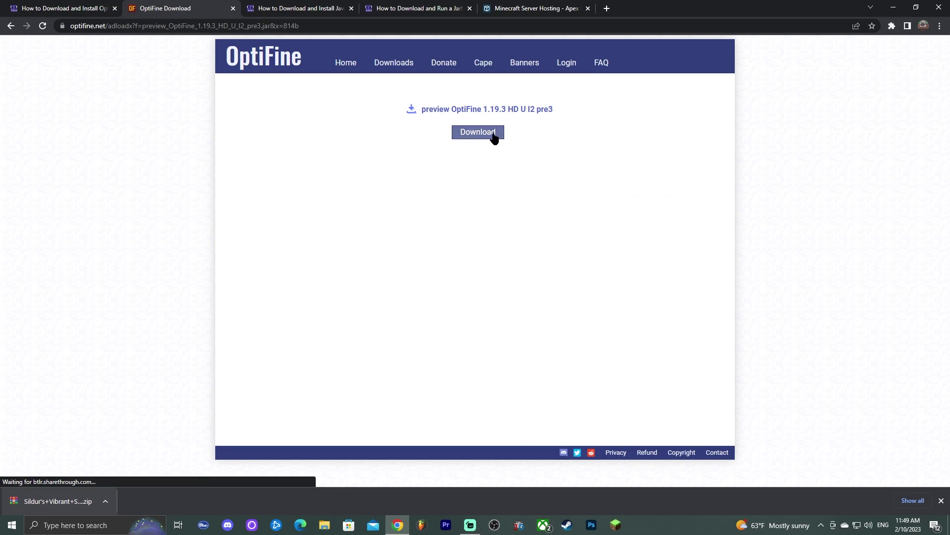
left_click(492, 134)
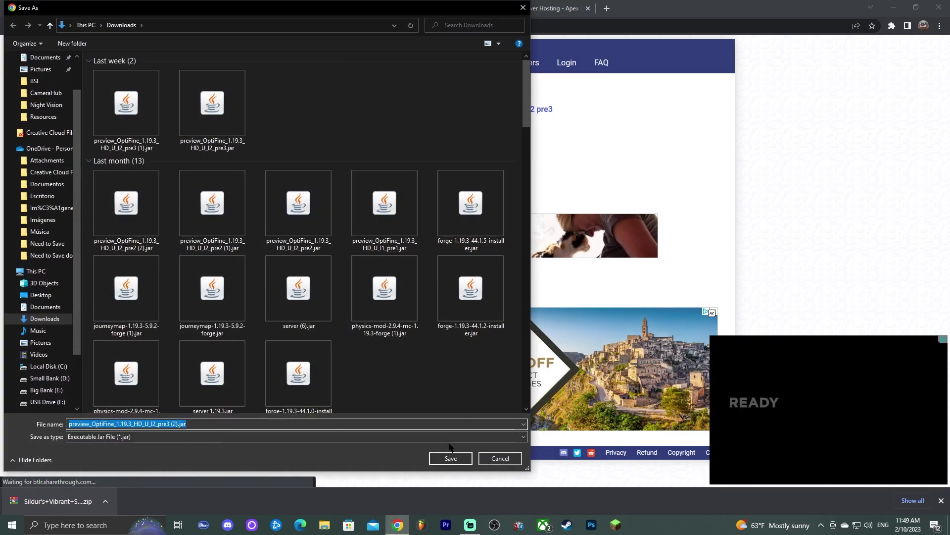
left_click(448, 457)
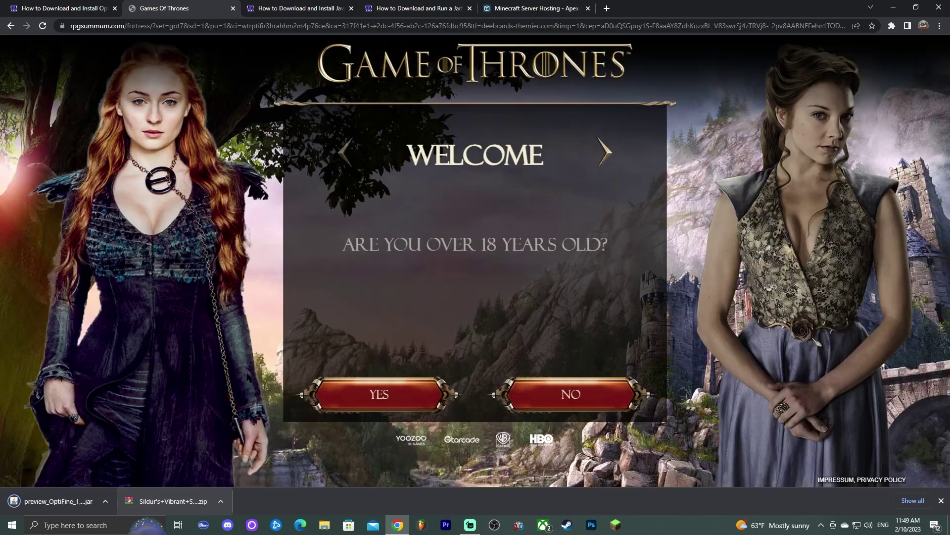
double_click(686, 4)
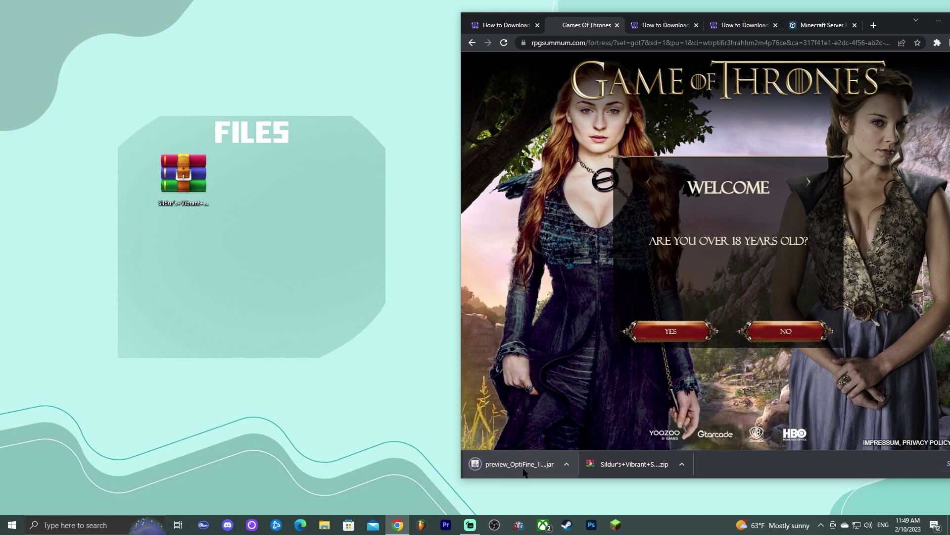
Step: Drag the OptiFine pre3 jar into the desktop FILES area beside the shader zip and minimize Chrome
left_click_drag(524, 471, 301, 263)
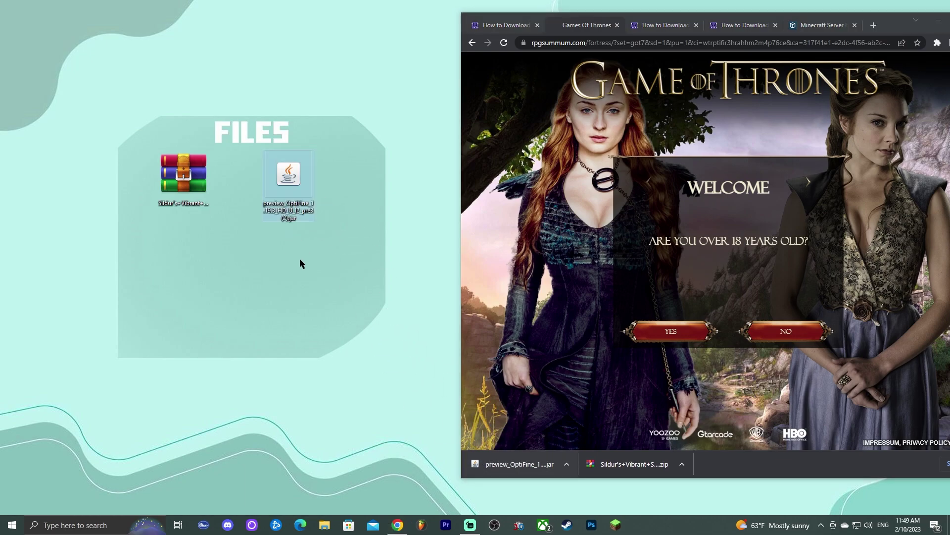
left_click_drag(175, 203, 228, 203)
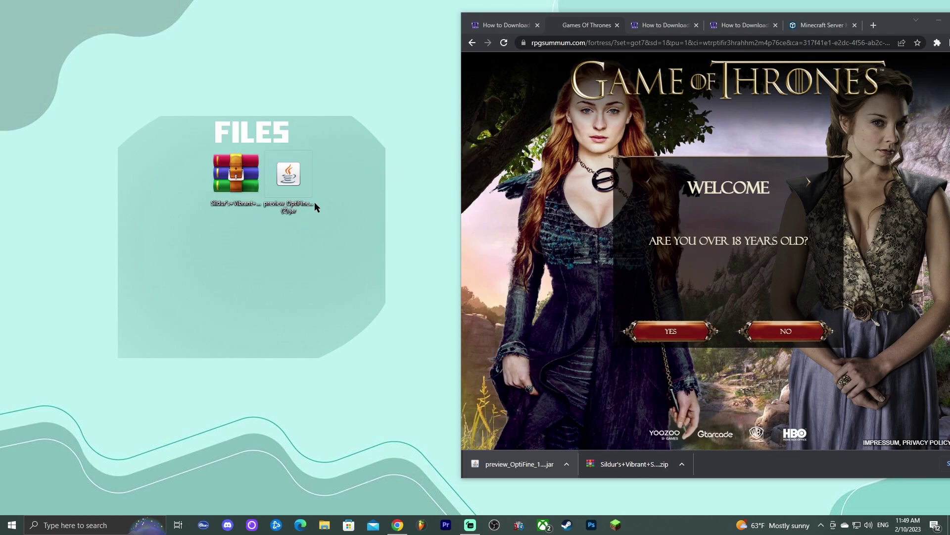
left_click(300, 212)
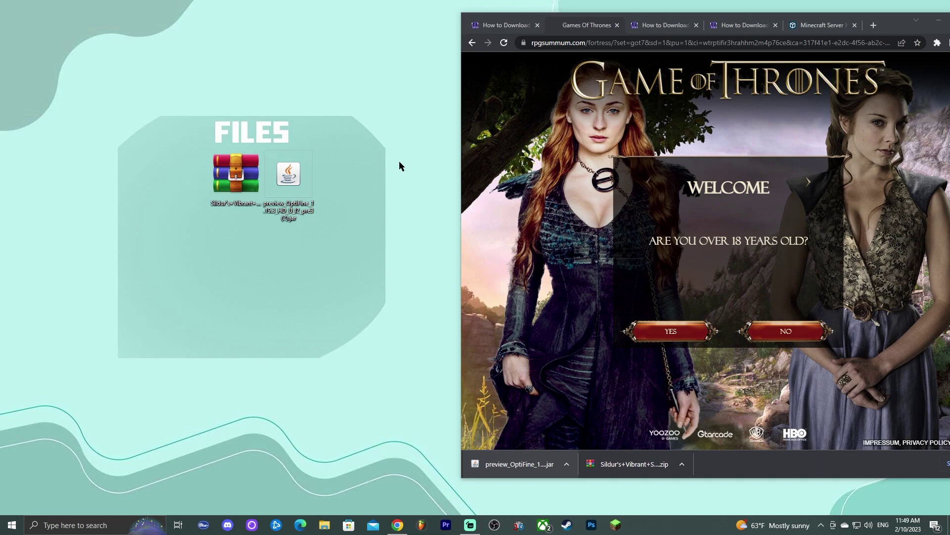
left_click(934, 23)
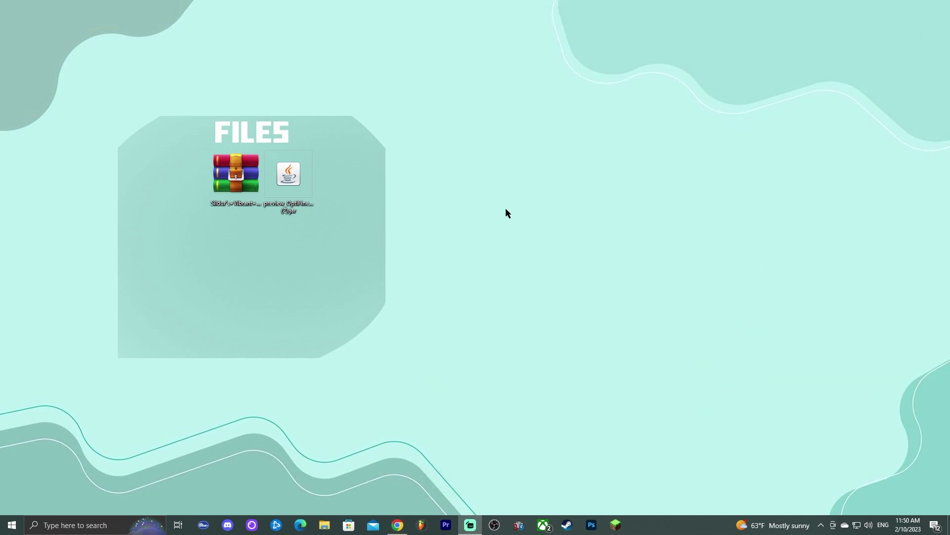
Step: Filter Add or remove programs by 'java' to confirm Java SE Development Kit 17.0.6 (64-bit), then close Settings
left_click(71, 527)
type("add")
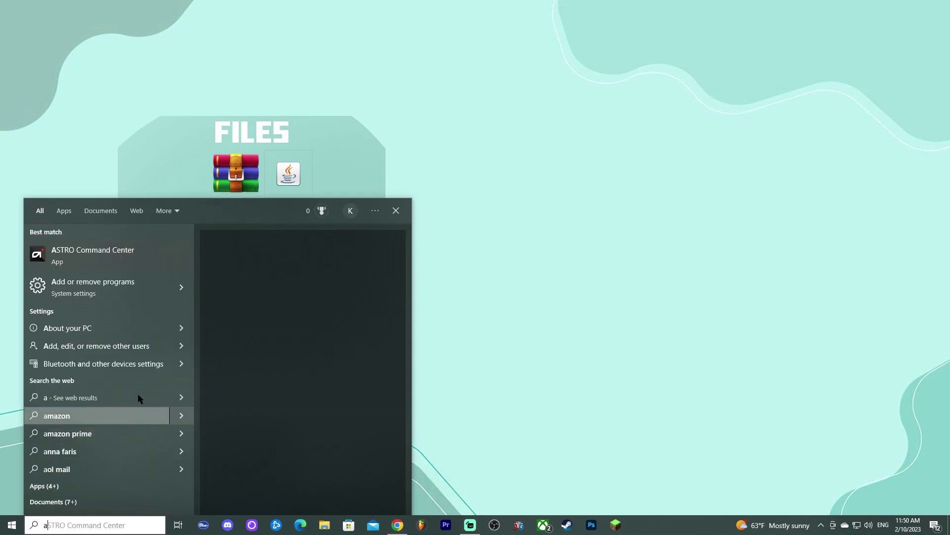
left_click(162, 268)
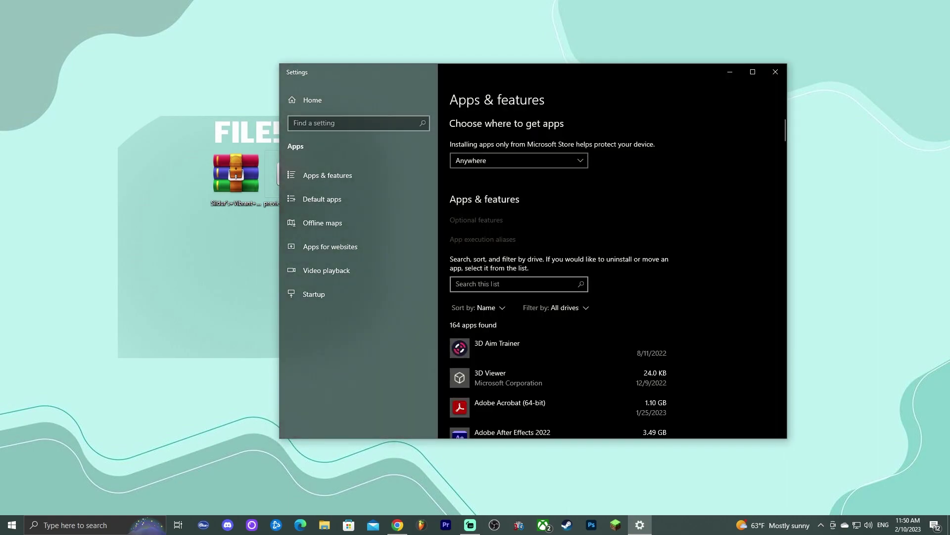
left_click(493, 283)
type("java")
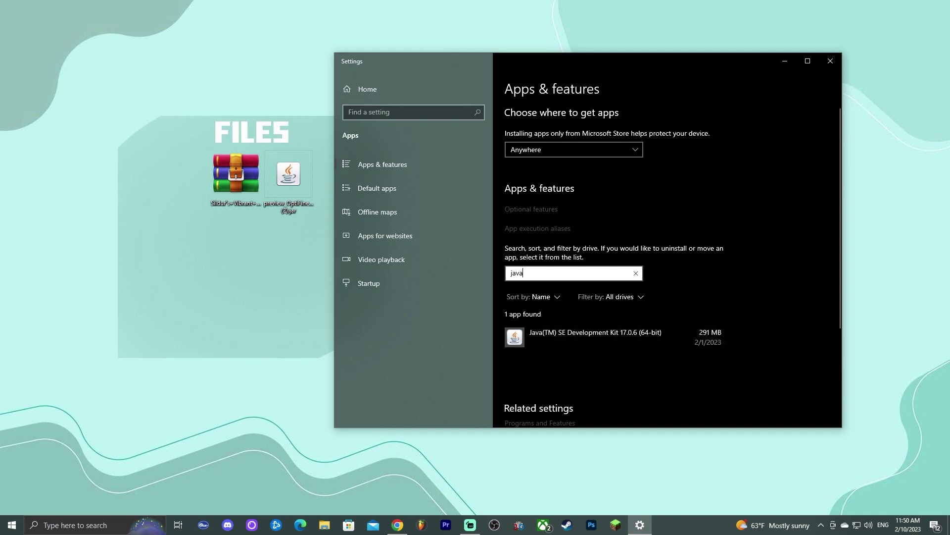
left_click(830, 61)
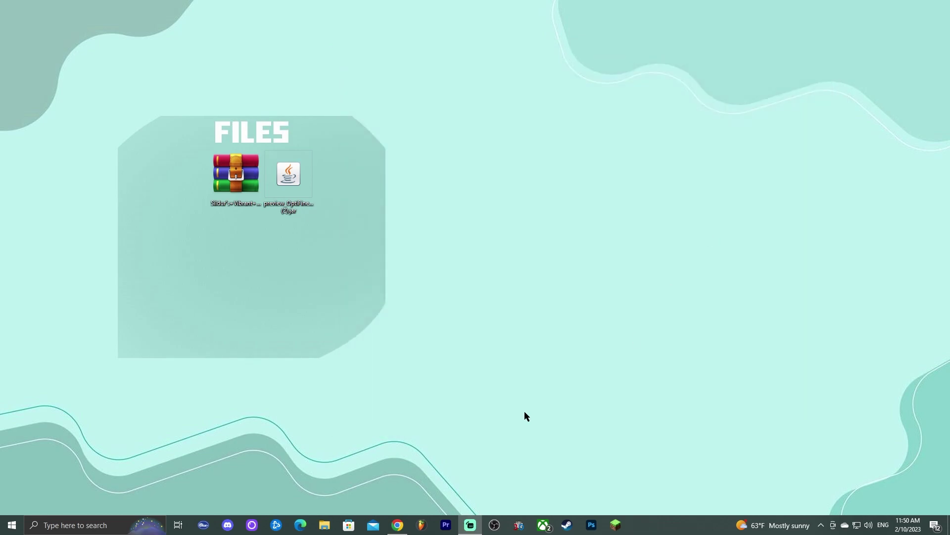
Step: Restore Chrome, close the Game of Thrones ad tab, and read through the Java 18 and Jarfix tutorials
left_click(397, 525)
left_click(618, 25)
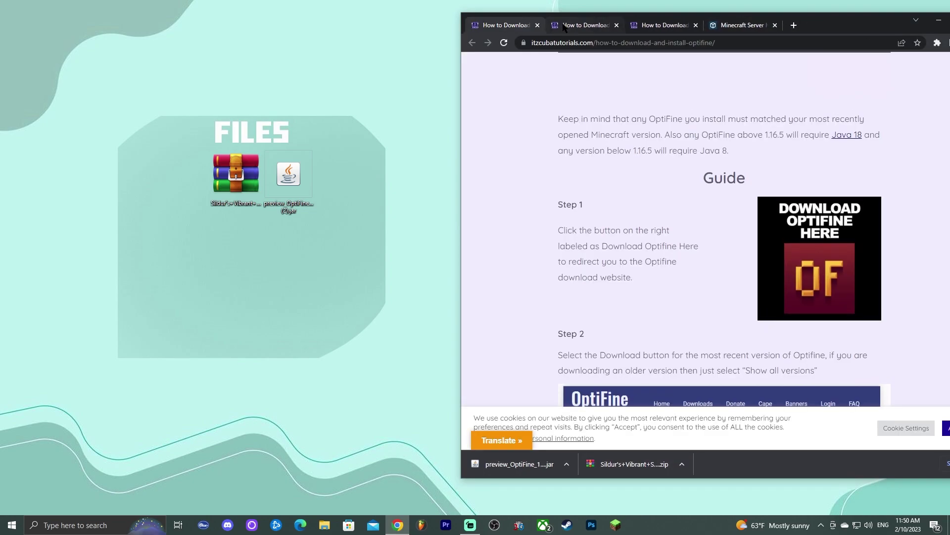
left_click(617, 25)
scroll(668, 194, "down", 15)
scroll(650, 165, "down", 5)
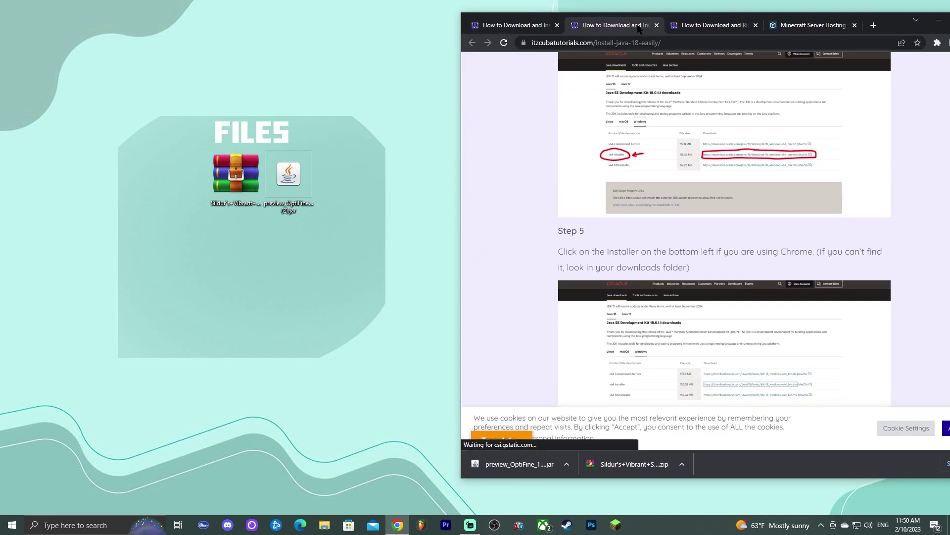
left_click(713, 26)
scroll(725, 113, "down", 6)
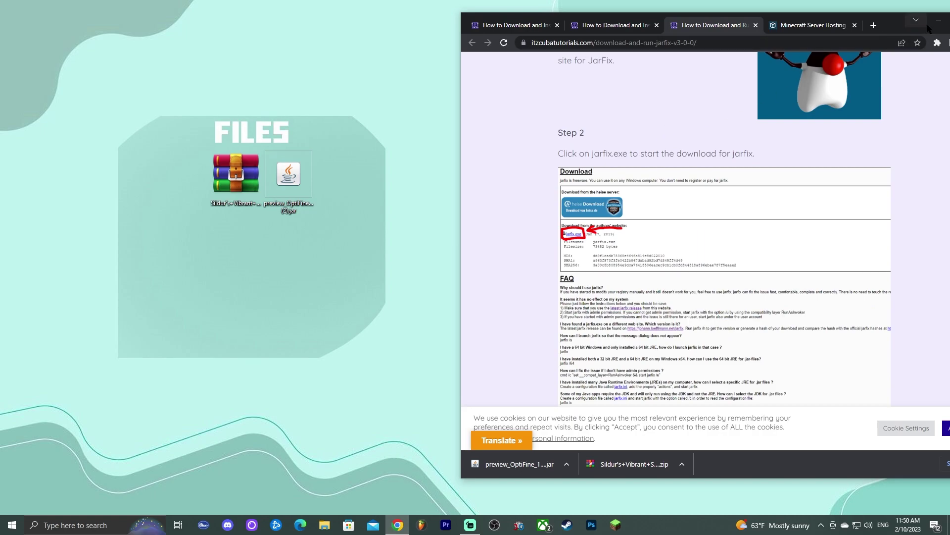
Step: Minimize Chrome and select the OptiFine jar in the desktop FILES area
left_click_drag(915, 20, 839, 20)
left_click(862, 20)
left_click(295, 170)
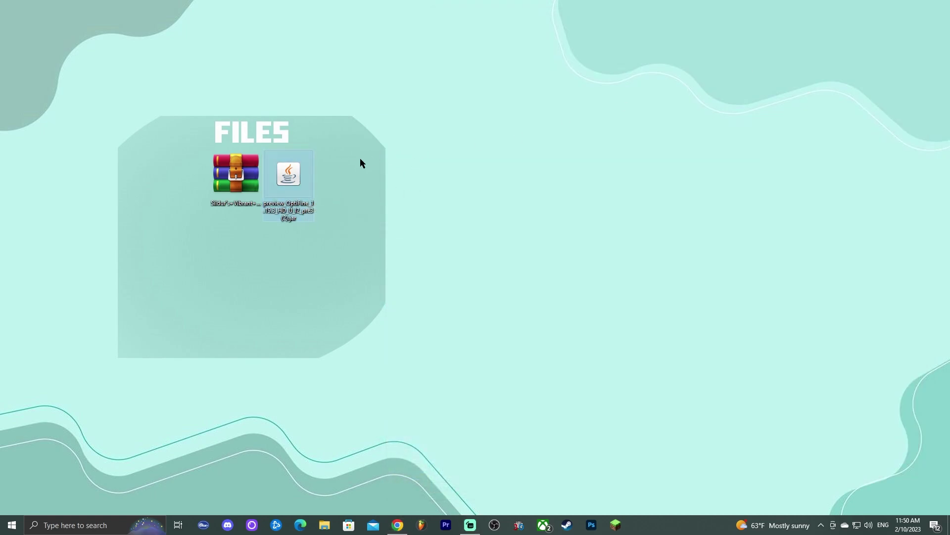
Step: Check the OptiFine jar's Open with Java option, then move it down one row below the shader zip
double_click(293, 178)
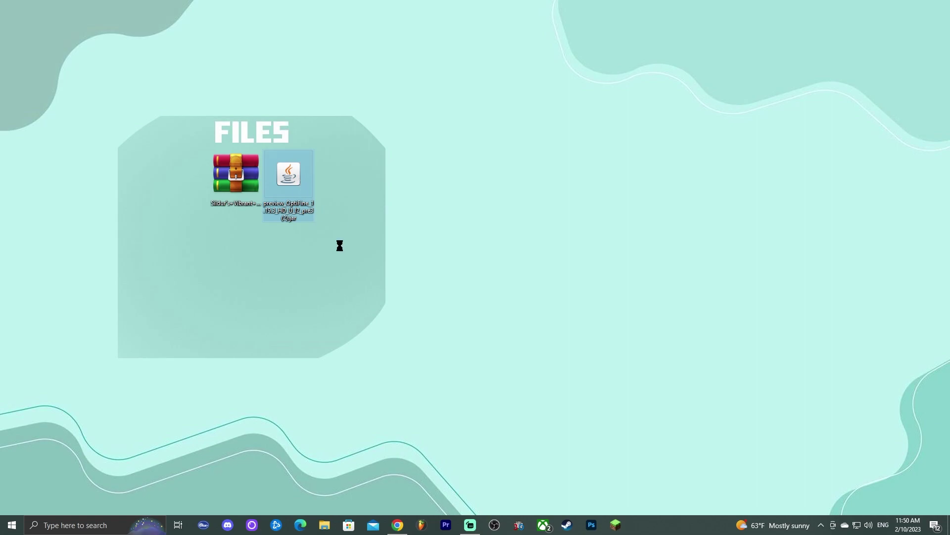
key("shift+F10")
mouse_move(340, 243)
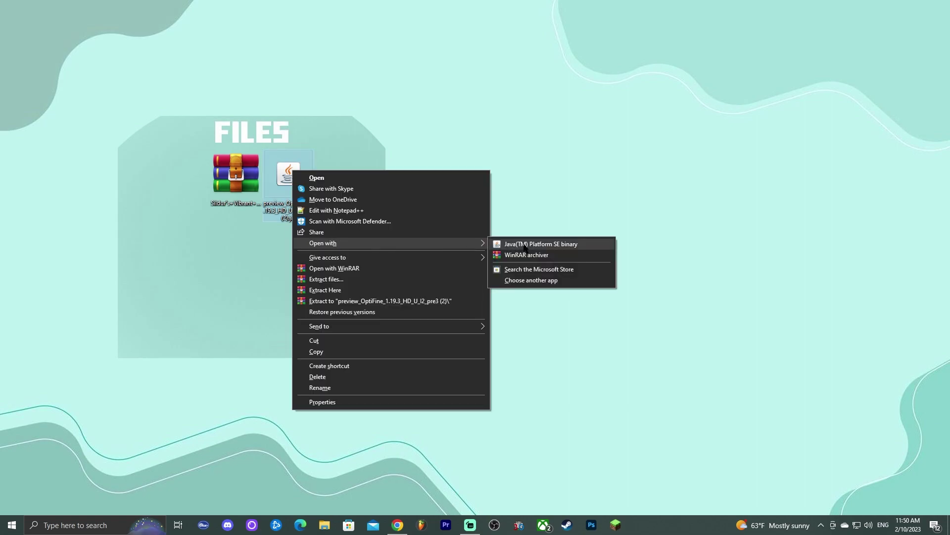
left_click(556, 245)
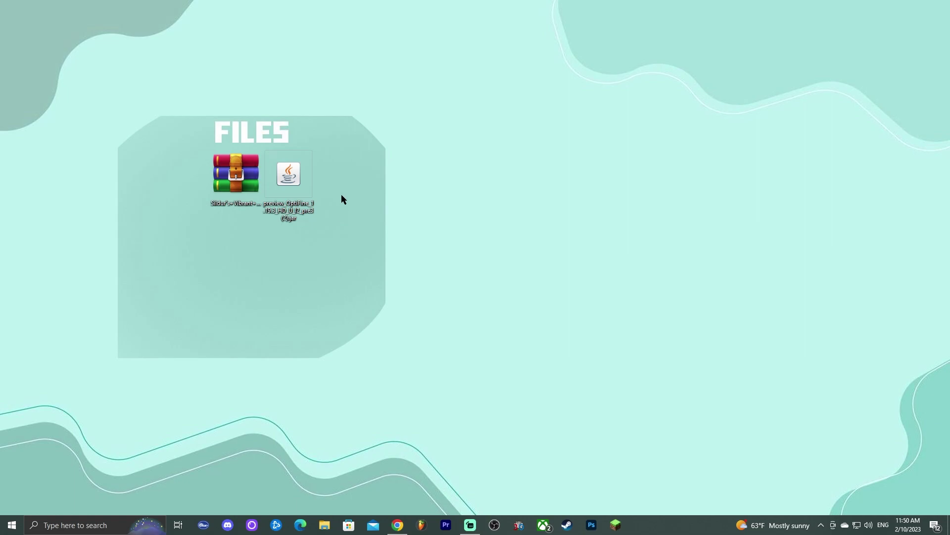
left_click_drag(301, 207, 301, 280)
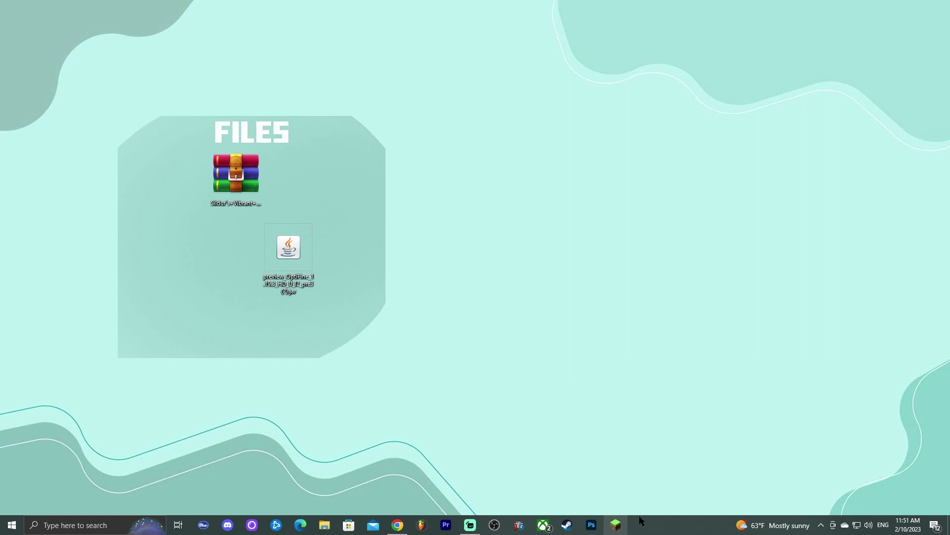
Step: Install OptiFine HD U I2 pre3 for 1.19.3 into .minecraft and acknowledge the success message
double_click(293, 244)
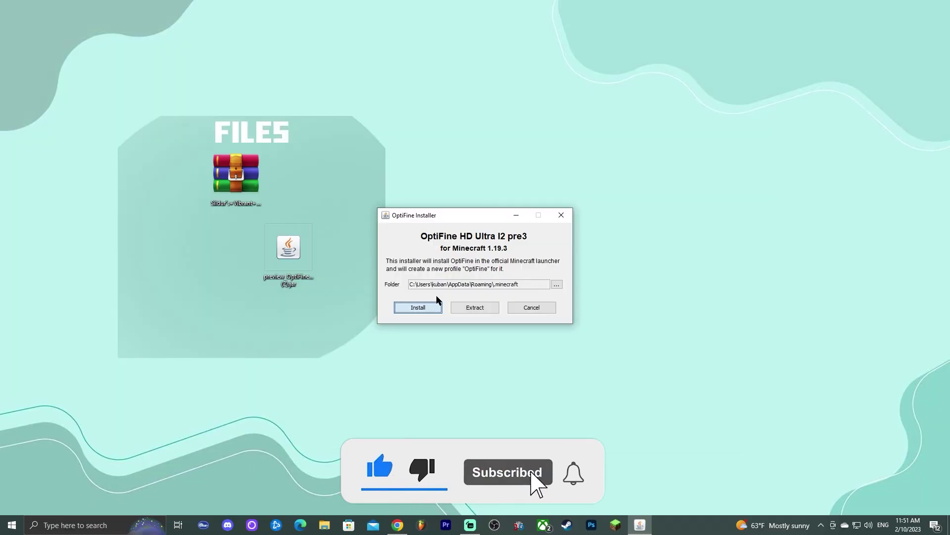
left_click(436, 304)
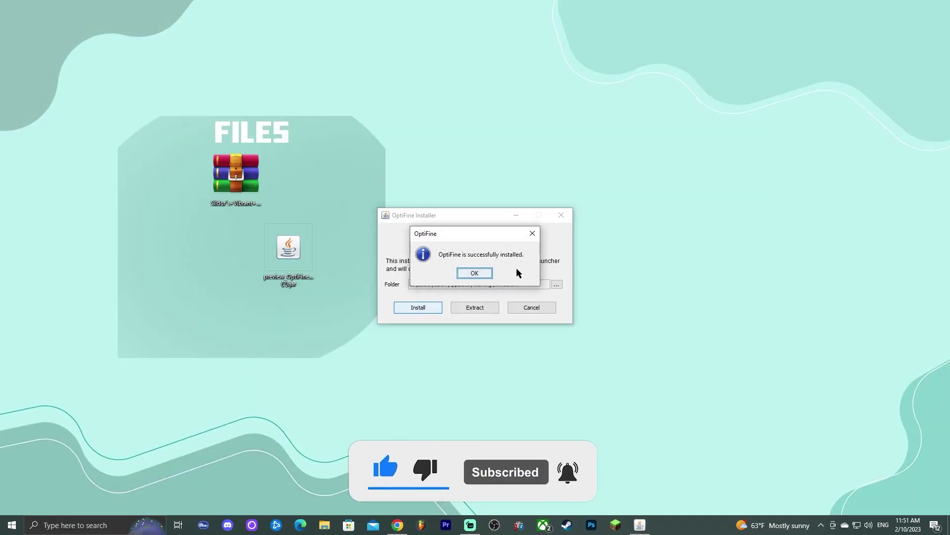
left_click(477, 276)
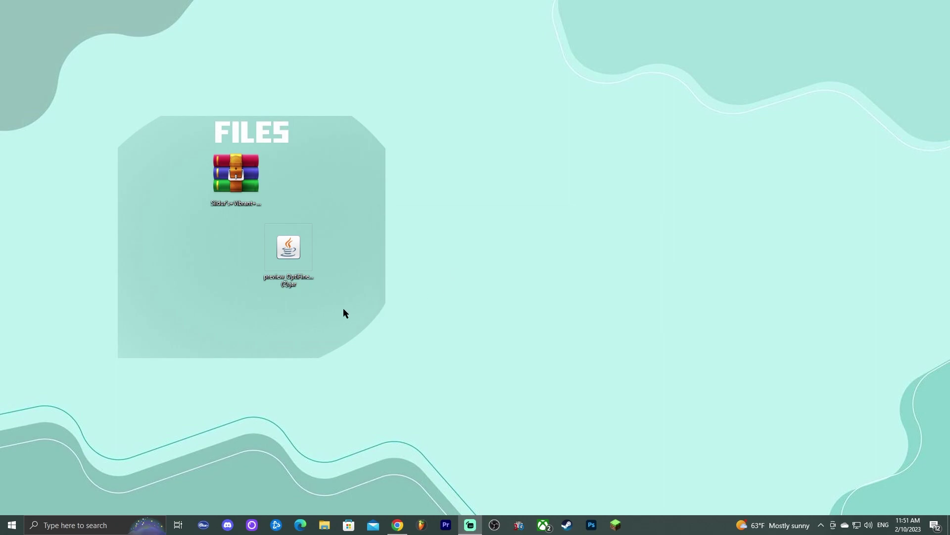
Step: Delete the OptiFine jar and show the launcher's Installations list with Modded installations included
key("Delete")
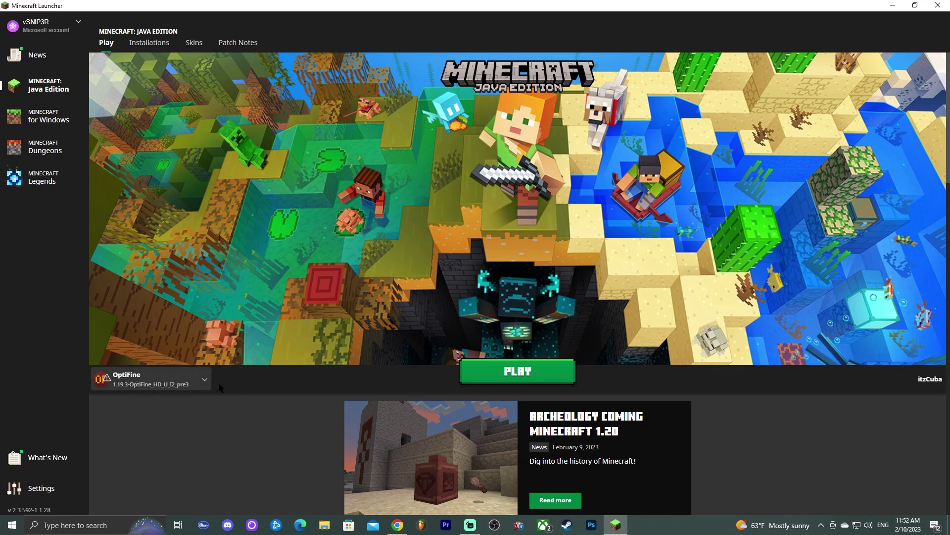
left_click(149, 43)
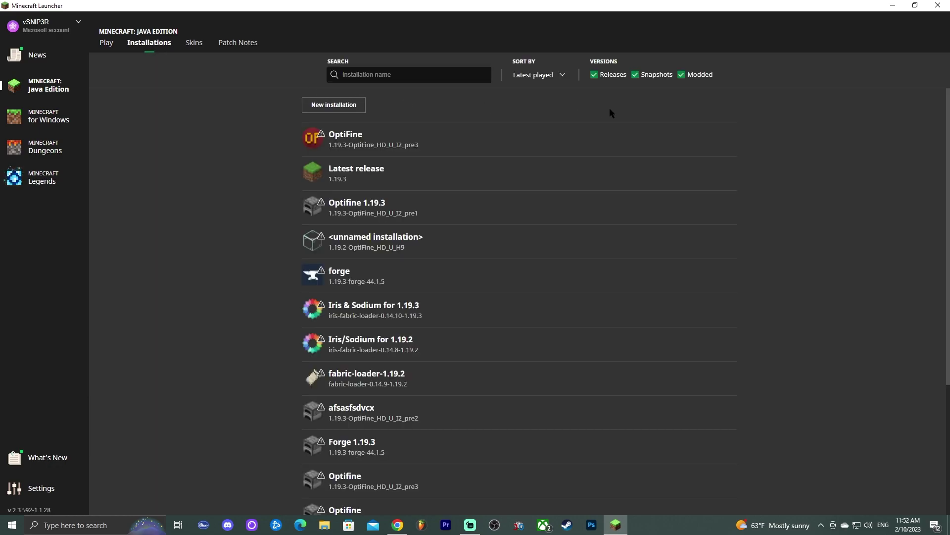
left_click(682, 75)
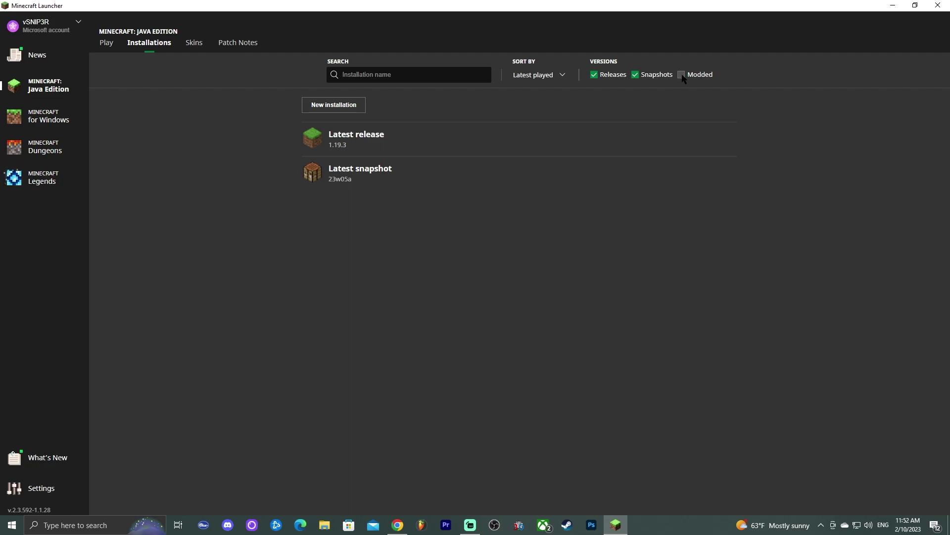
left_click(681, 75)
left_click(681, 75)
left_click(681, 75)
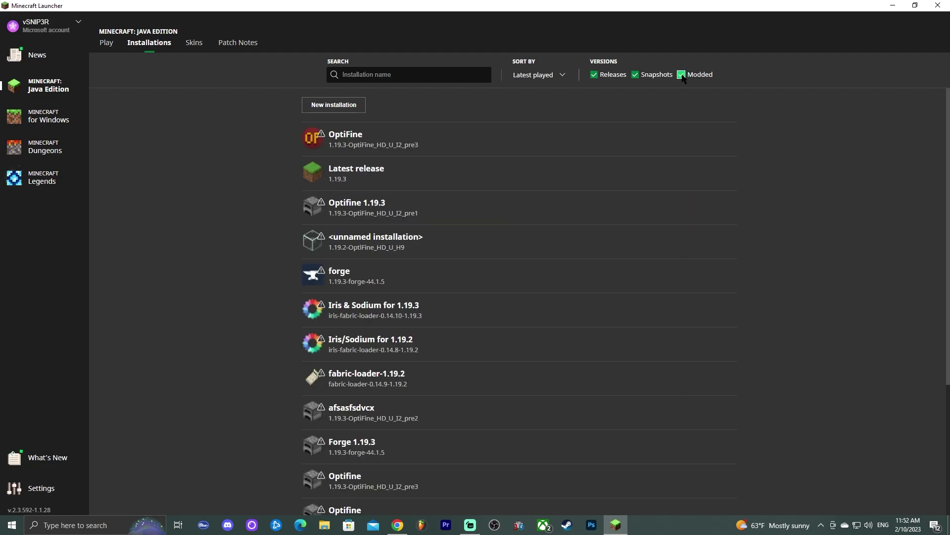
left_click(681, 75)
left_click(681, 75)
Step: Start a new installation named 'Optifine 1.19.3' using version 1.19.3-OptiFine_HD_U_I2_pre3
left_click(335, 106)
left_click(452, 109)
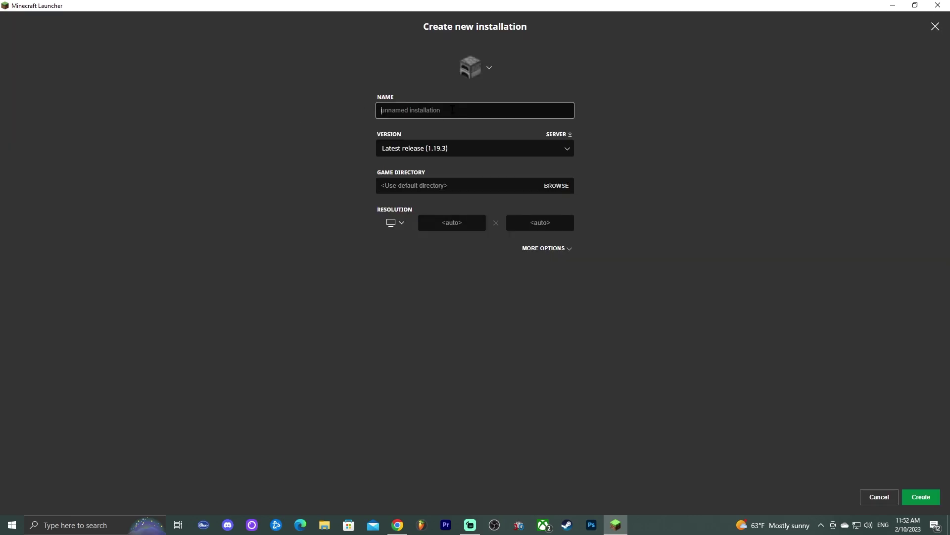
type("Optifine 1.19.3")
left_click(410, 148)
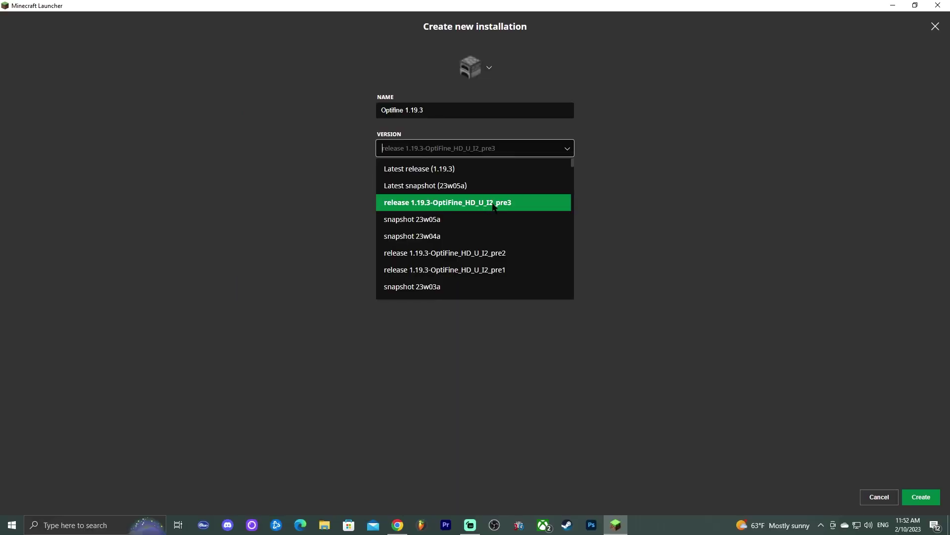
left_click(526, 276)
Step: Give it the TNT block icon, create it, and return to the installations list
left_click(473, 58)
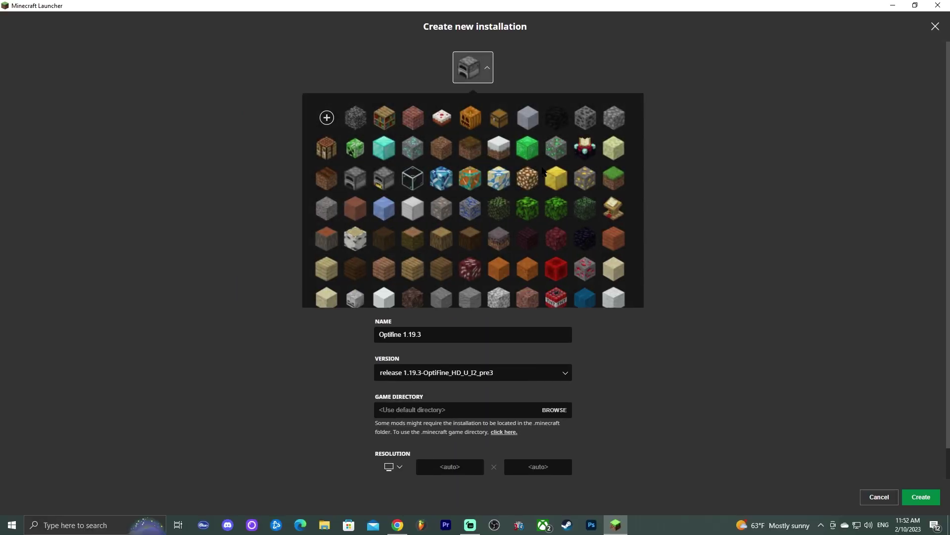
scroll(563, 219, "down", 1)
left_click(563, 219)
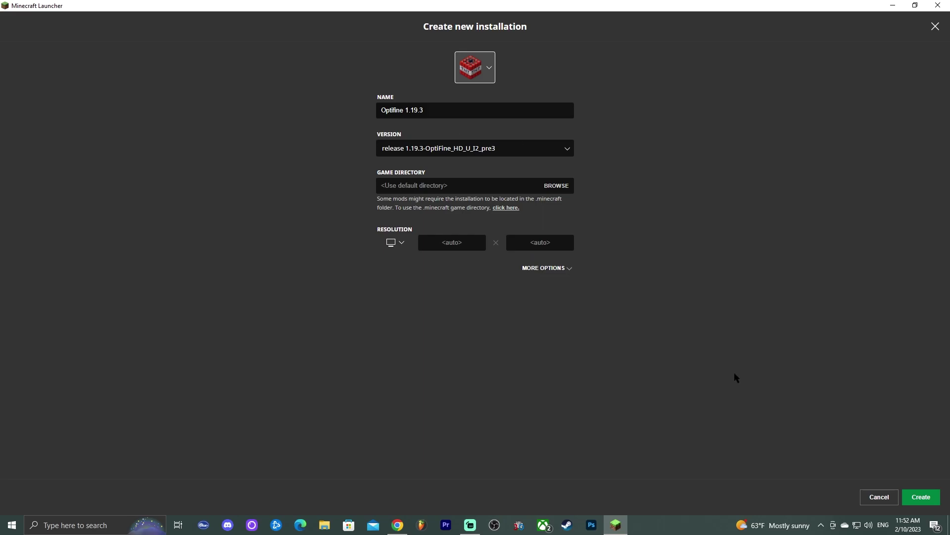
left_click(920, 496)
scroll(521, 209, "down", 5)
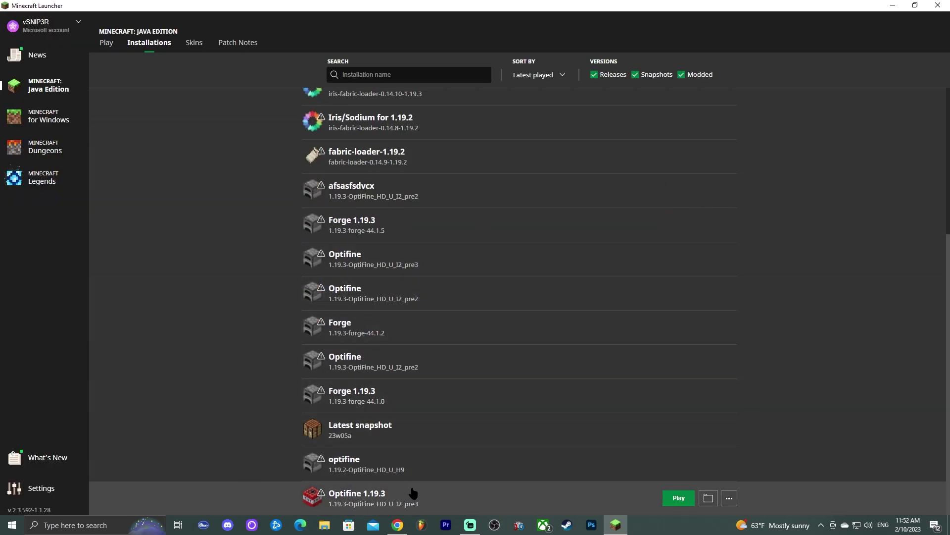
scroll(675, 363, "up", 5)
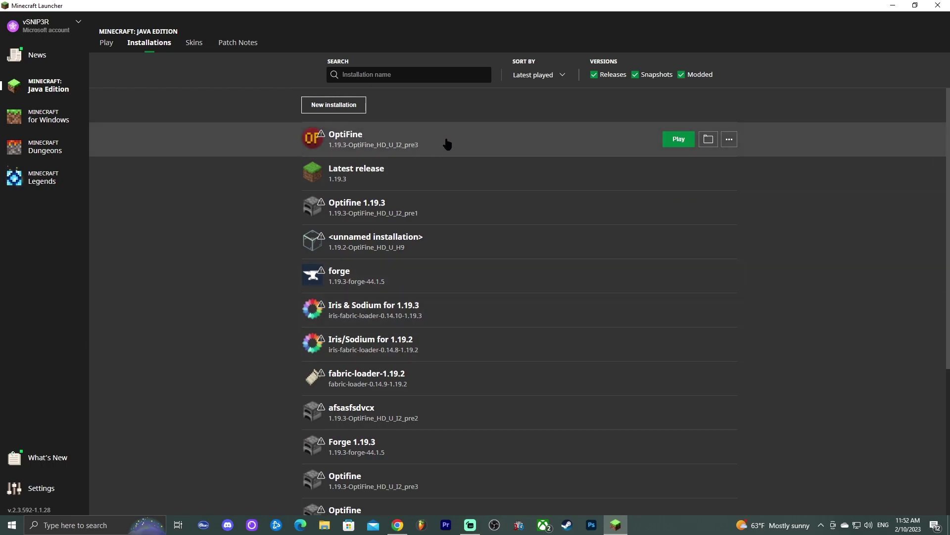
left_click(106, 42)
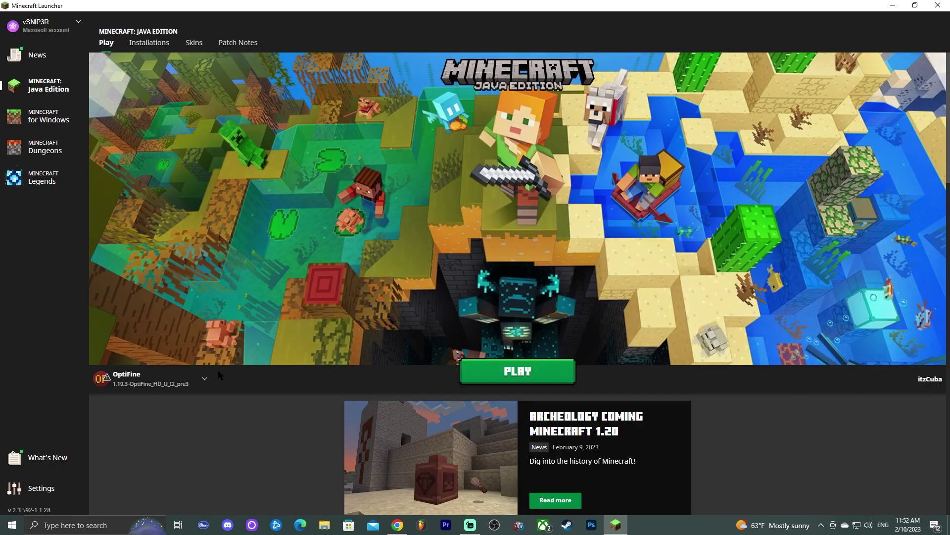
left_click(139, 43)
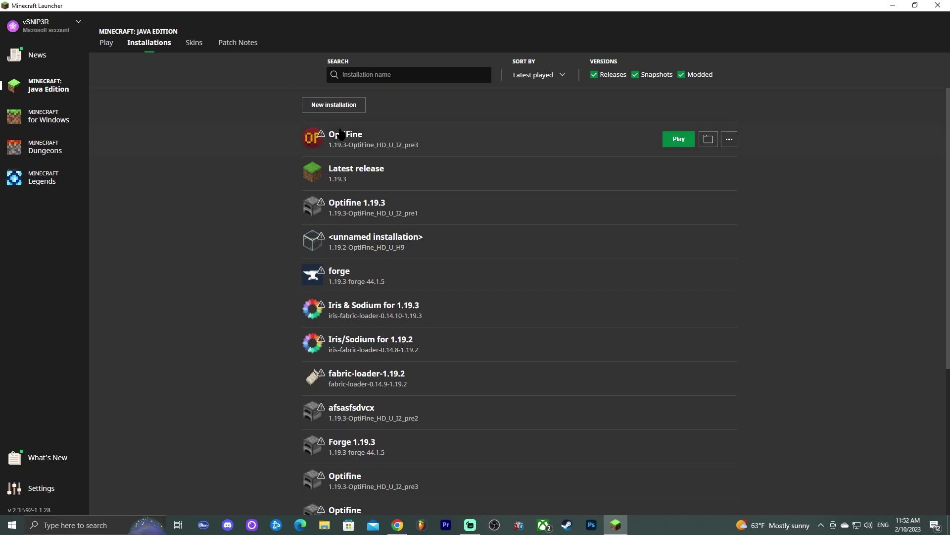
Step: Open the OptiFine installation's game folder and resize the File Explorer window to show more folders
left_click(708, 139)
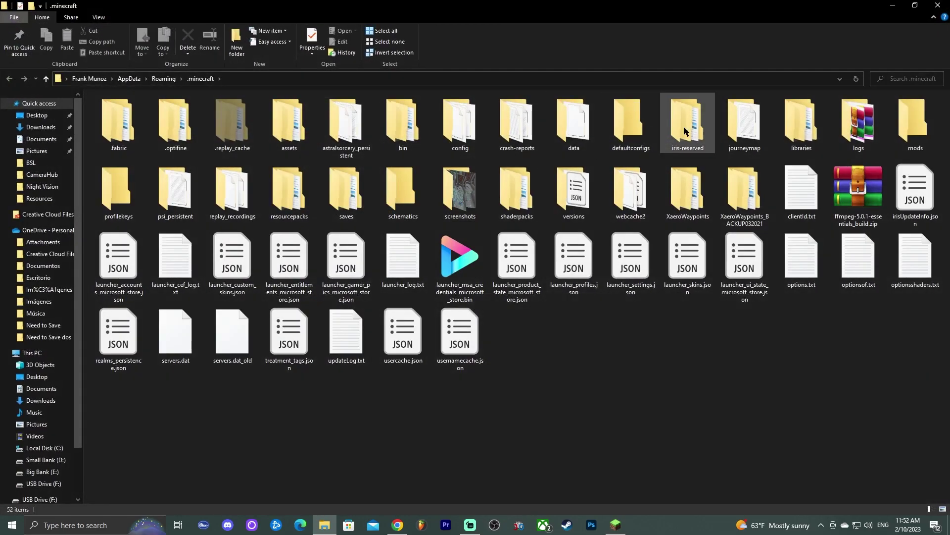
left_click(915, 5)
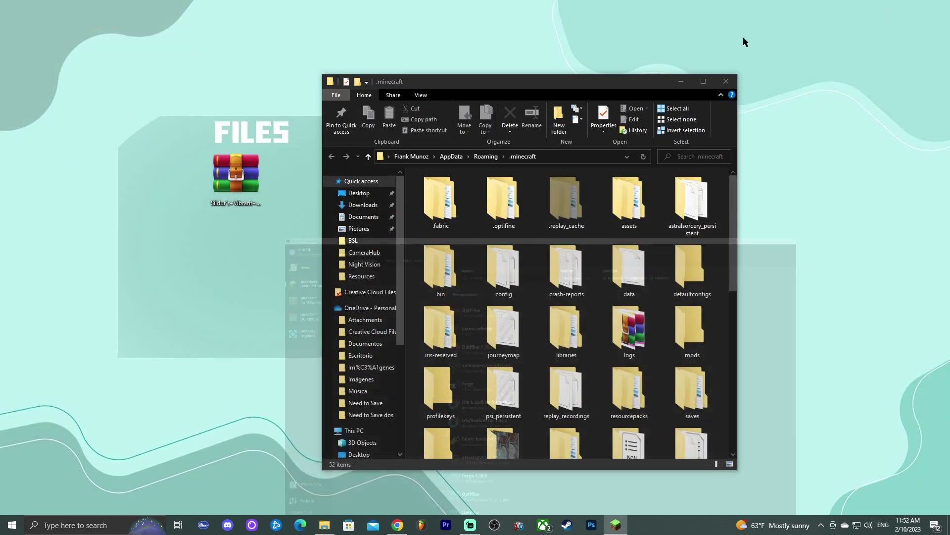
left_click_drag(668, 81, 652, 46)
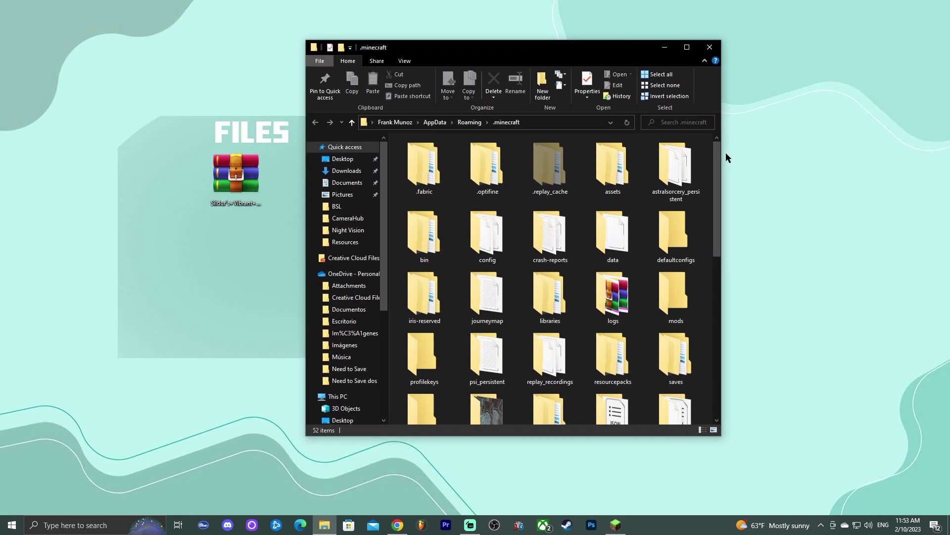
left_click_drag(726, 152, 821, 163)
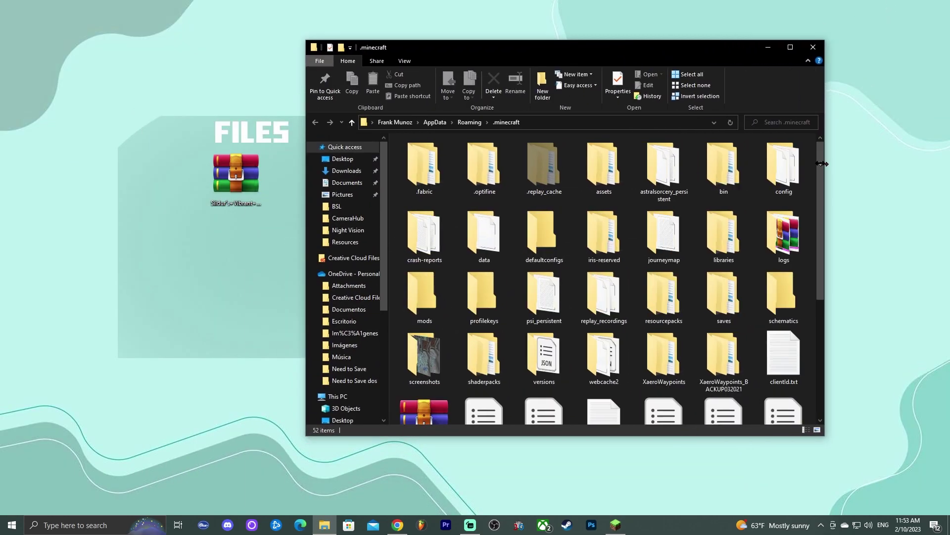
left_click(570, 265)
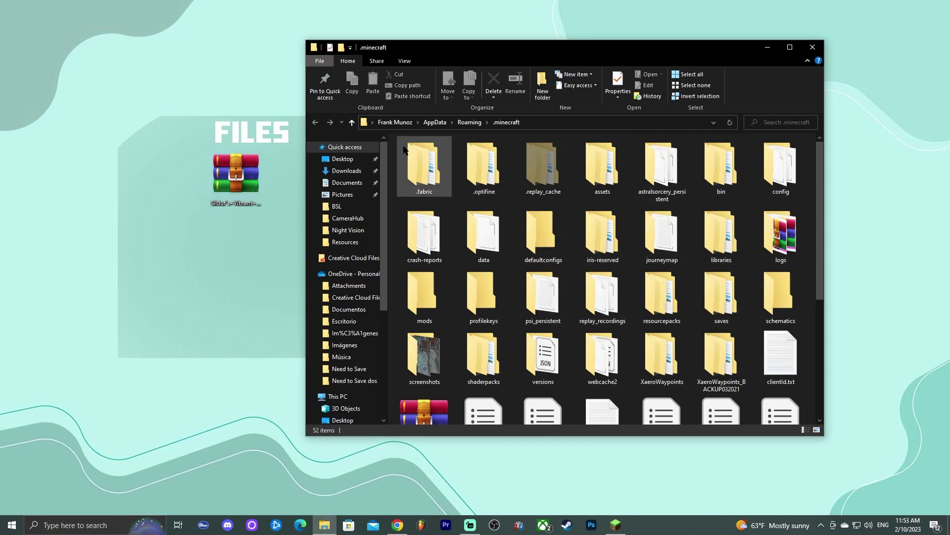
Step: Delete the old shaderpacks folder holding BSL 1.19.3.zip from .minecraft
scroll(588, 223, "down", 3)
scroll(587, 218, "up", 3)
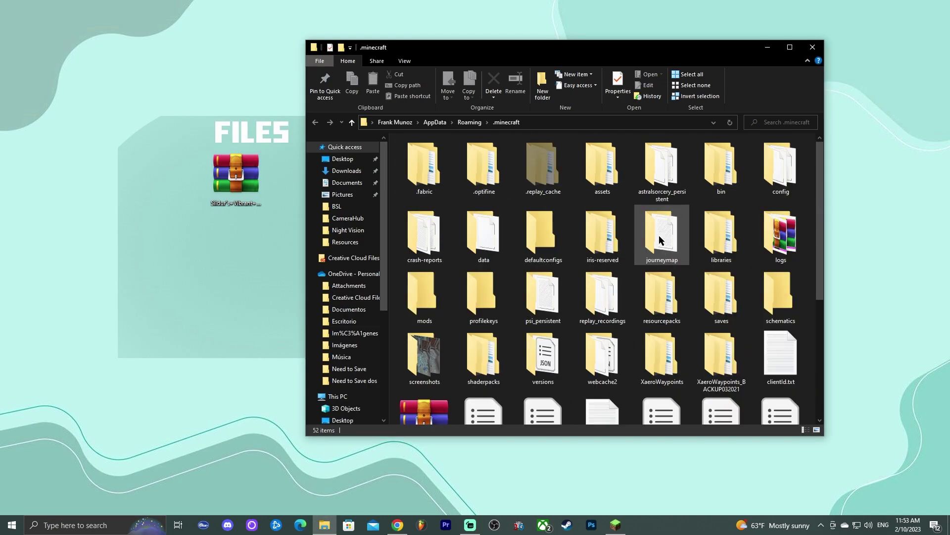
left_click(479, 381)
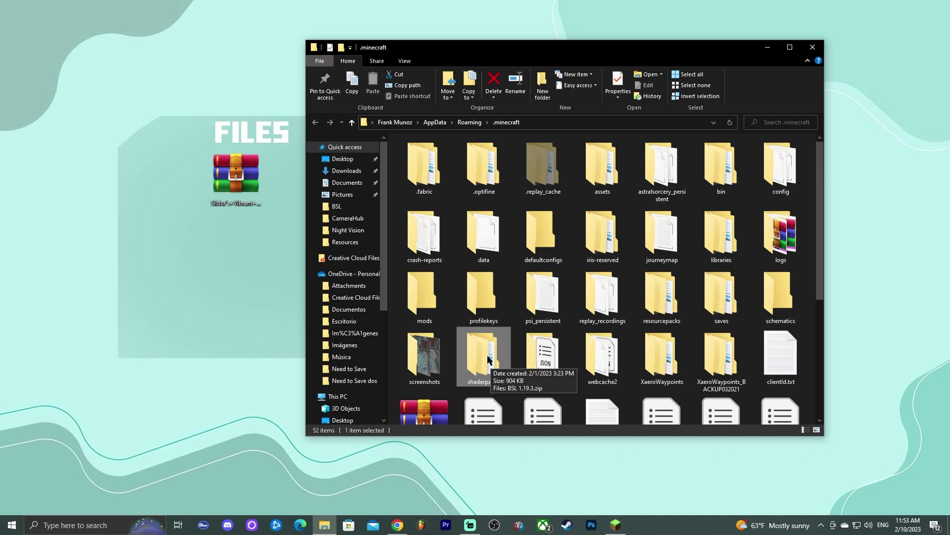
key("Delete")
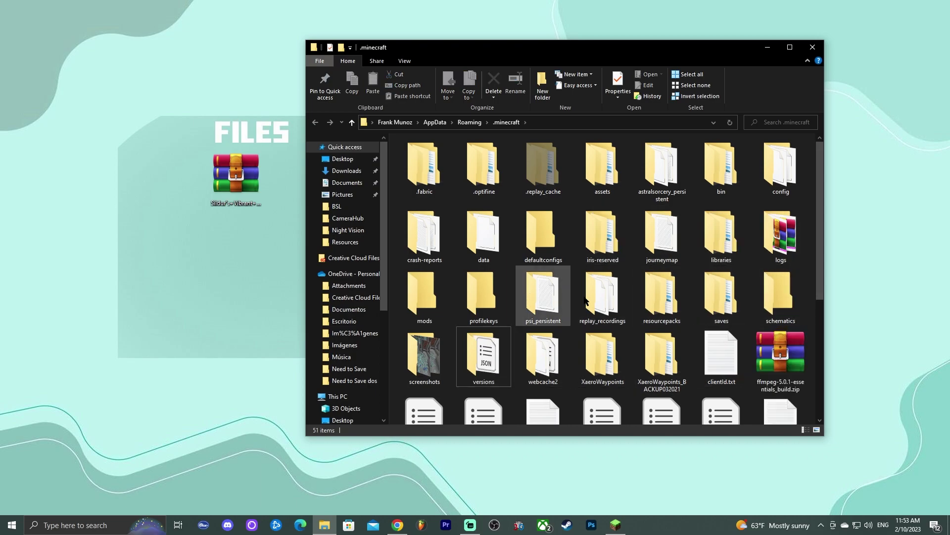
Step: Create a new folder named 'shaderpacks' in .minecraft and open it
right_click(691, 326)
mouse_move(718, 446)
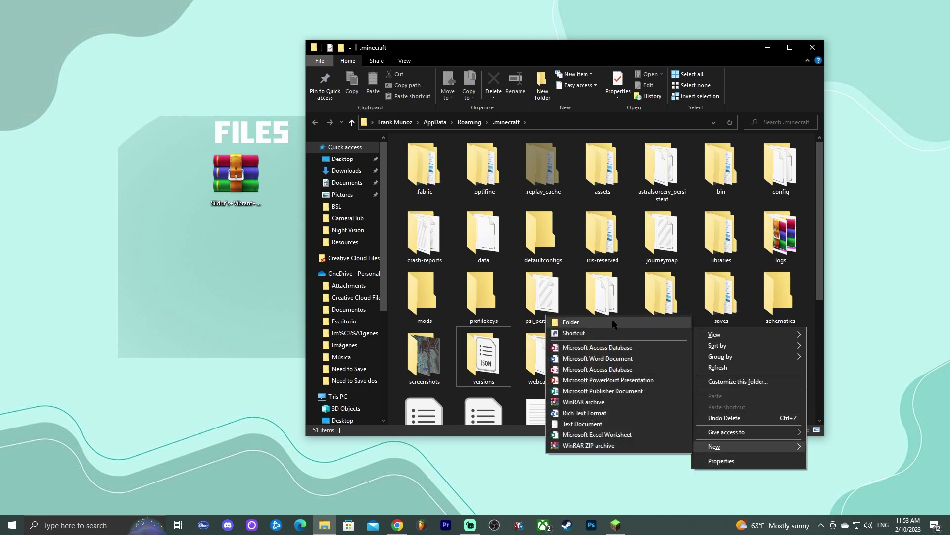
left_click(571, 322)
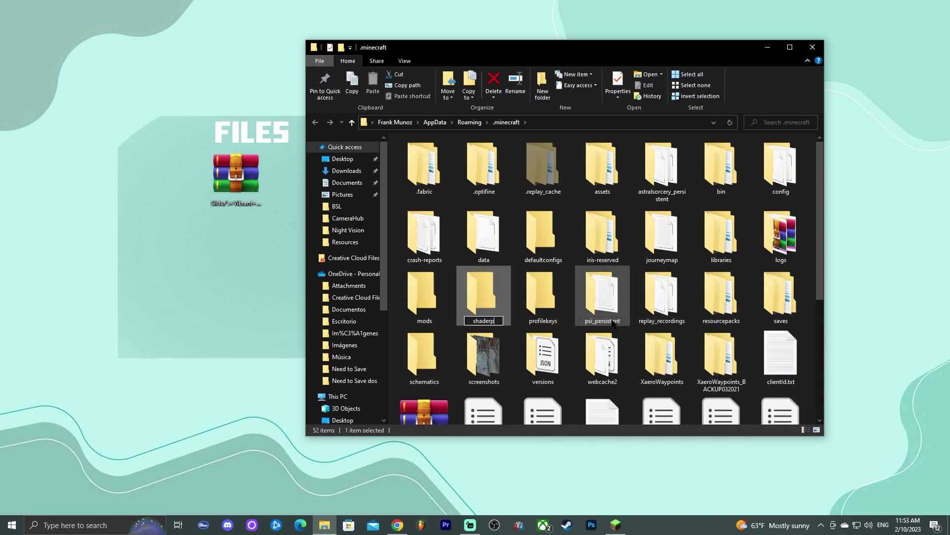
type("shaderpacks")
key("Return")
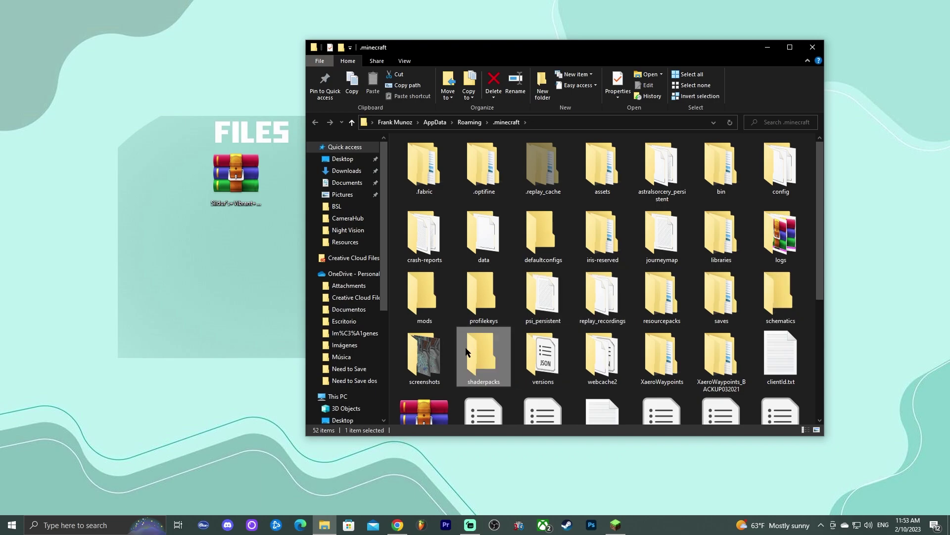
double_click(492, 361)
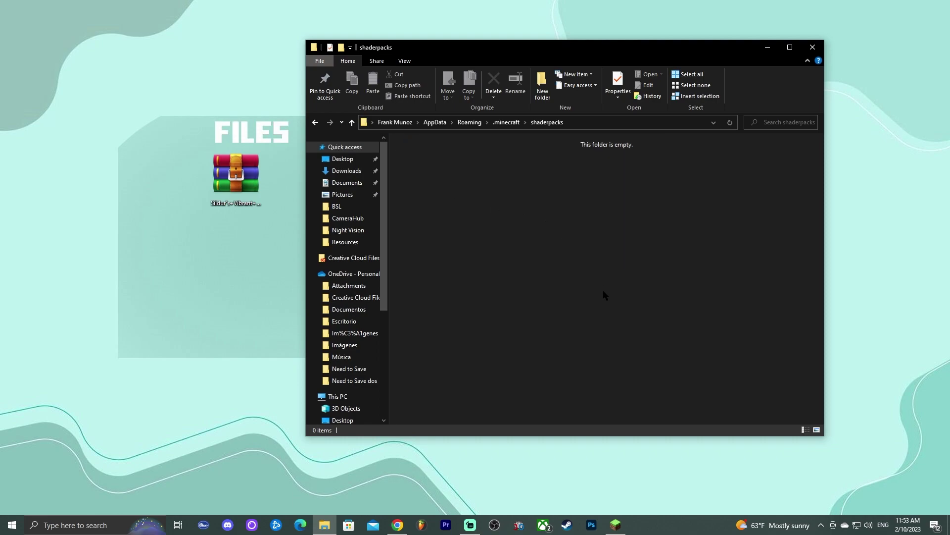
Step: Move the Sildur's Vibrant v1.50 Medium zip from the desktop into shaderpacks, then close Explorer
right_click(473, 172)
left_click(483, 212)
left_click(223, 172)
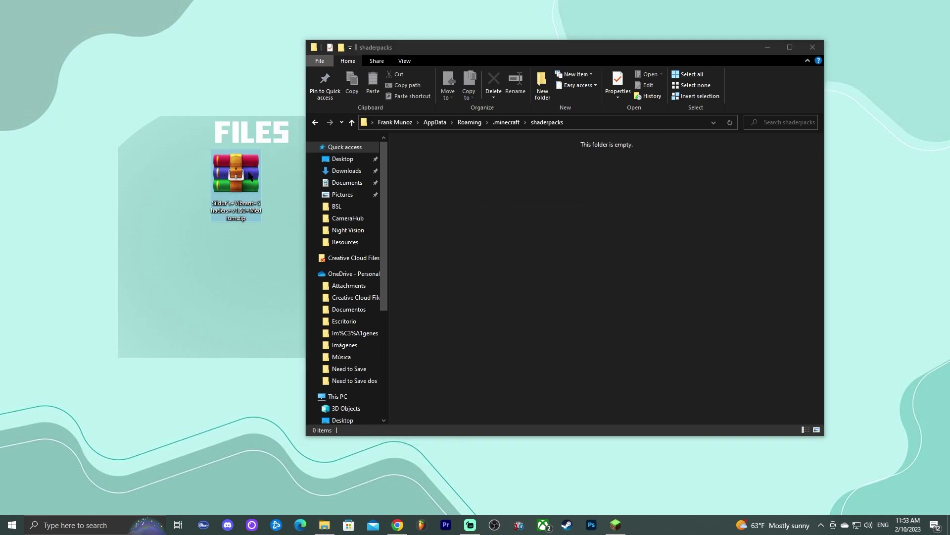
left_click_drag(230, 182, 478, 174)
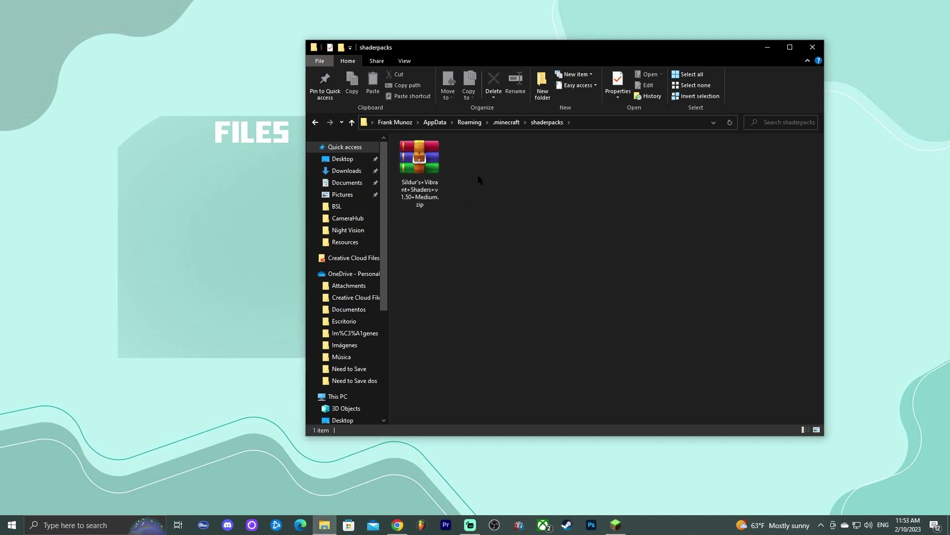
left_click_drag(530, 156, 441, 221)
left_click(622, 204)
left_click(420, 164)
left_click(616, 178)
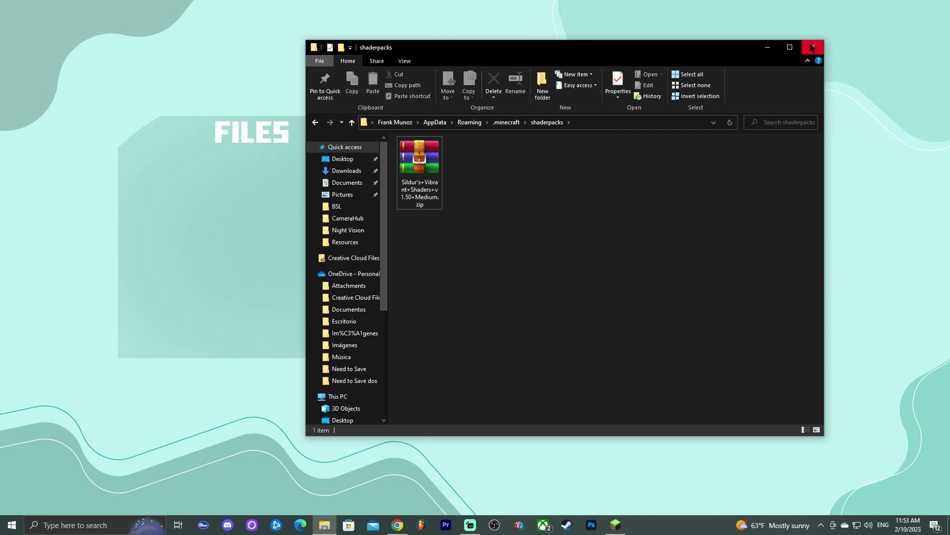
left_click(812, 48)
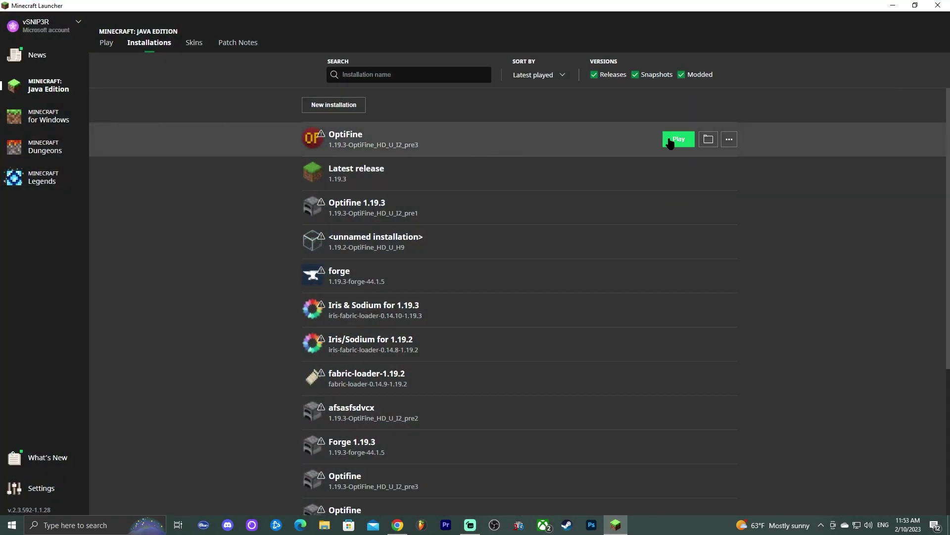
Step: Launch OptiFine 1.19.3 full screen and check the Shaders list for the Sildur's Vibrant zip
left_click(678, 139)
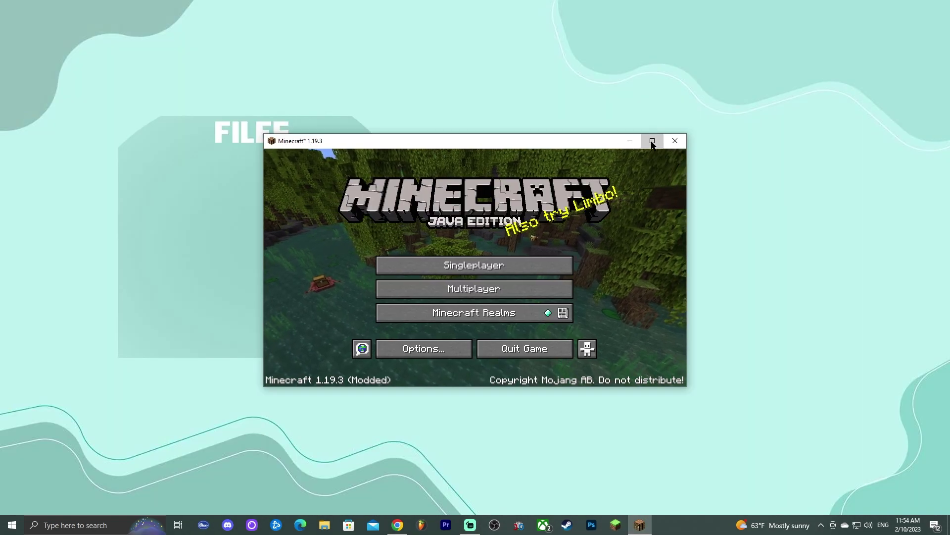
left_click(654, 140)
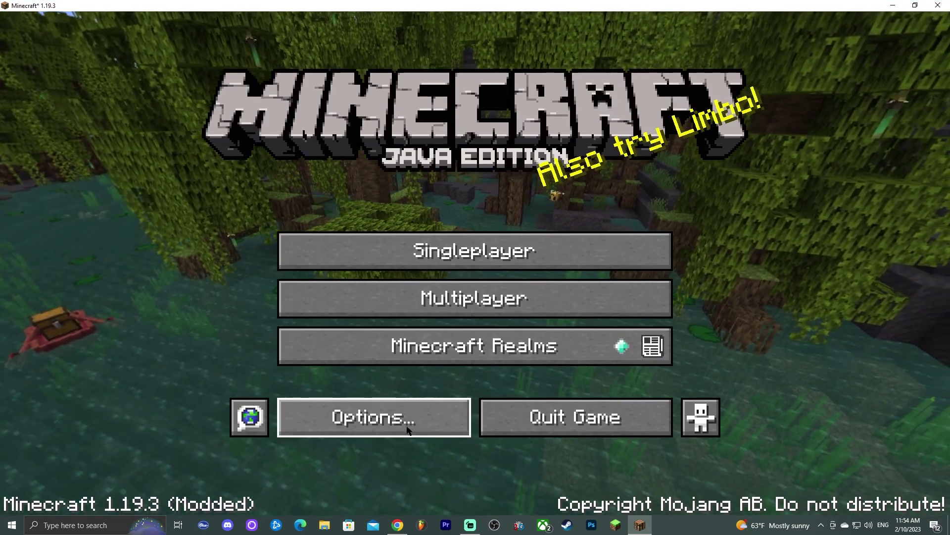
left_click(406, 419)
left_click(341, 247)
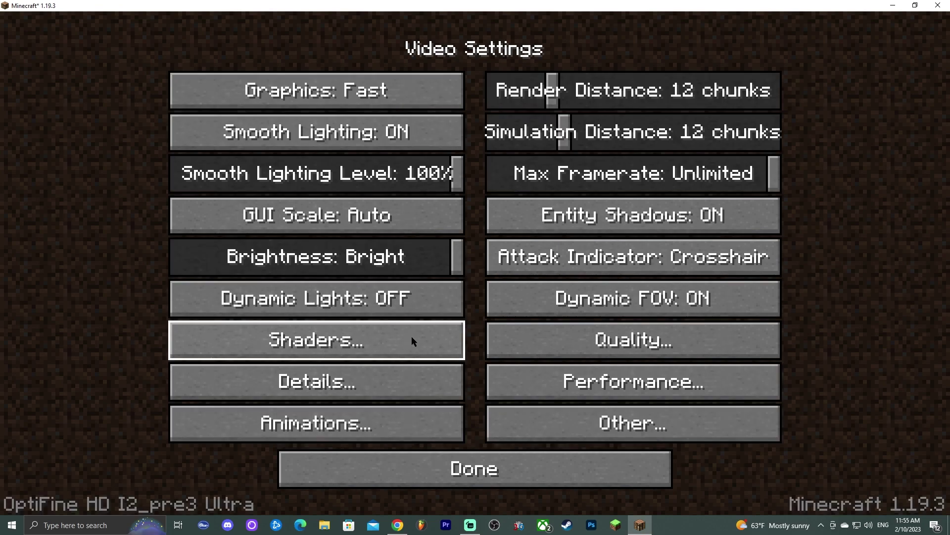
left_click(384, 340)
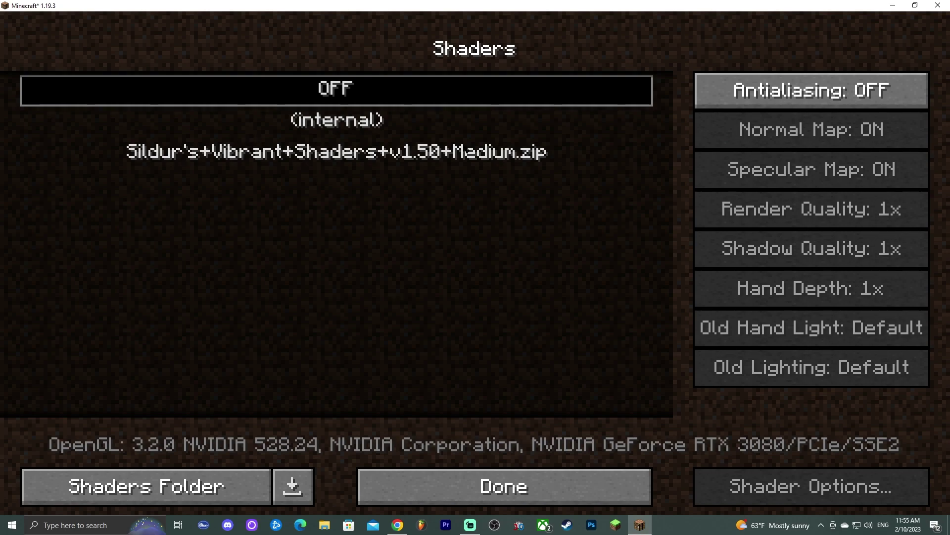
Step: Back out to the title screen and open the Singleplayer world list
left_click(522, 485)
left_click(505, 469)
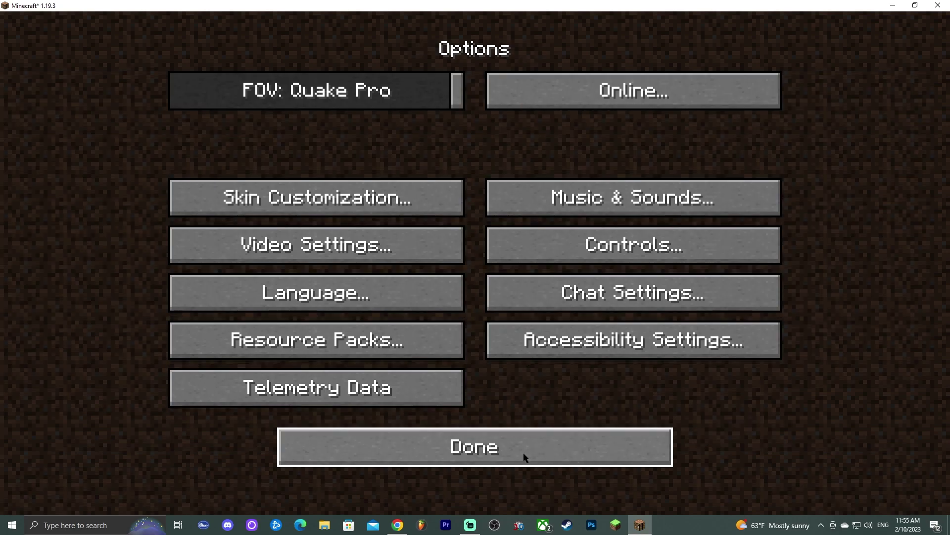
left_click(523, 451)
left_click(531, 252)
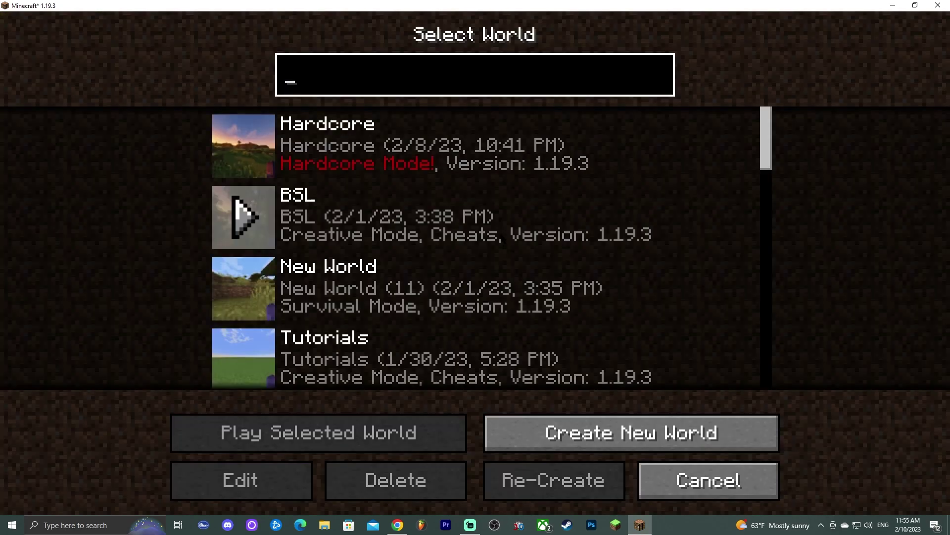
Step: Generate a Survival world named New World with default settings and load into it
left_click(590, 445)
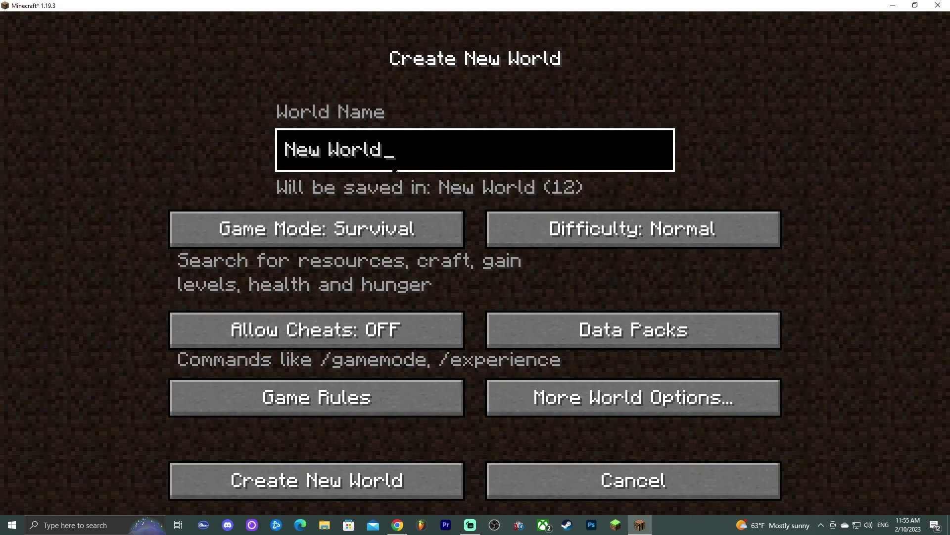
left_click(380, 473)
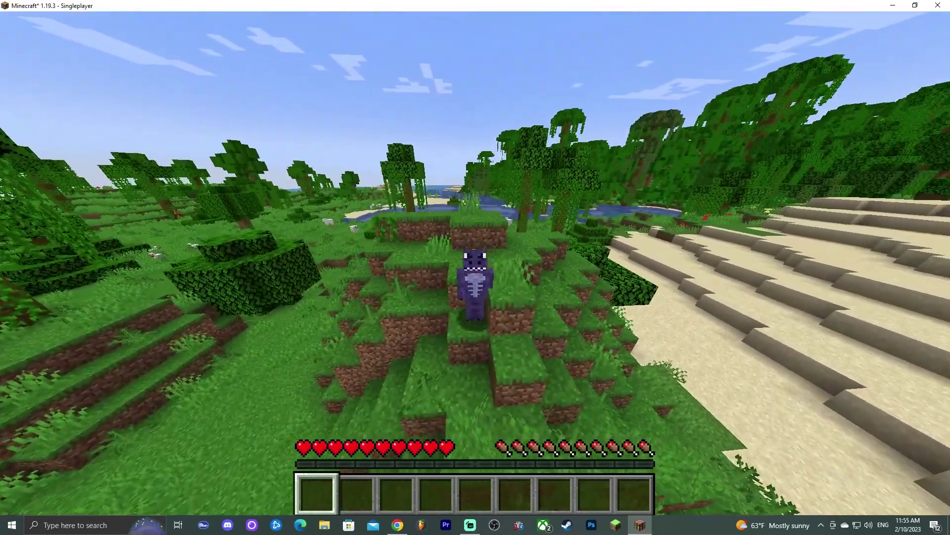
Step: Select the Sildur's Vibrant shader pack under Options > Video Settings > Shaders
key("Escape")
left_click(371, 319)
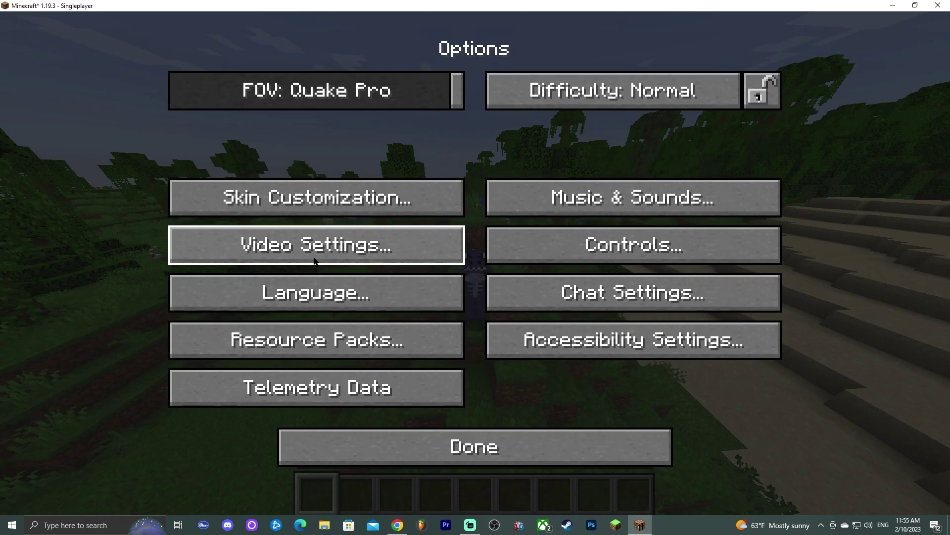
left_click(392, 247)
left_click(314, 346)
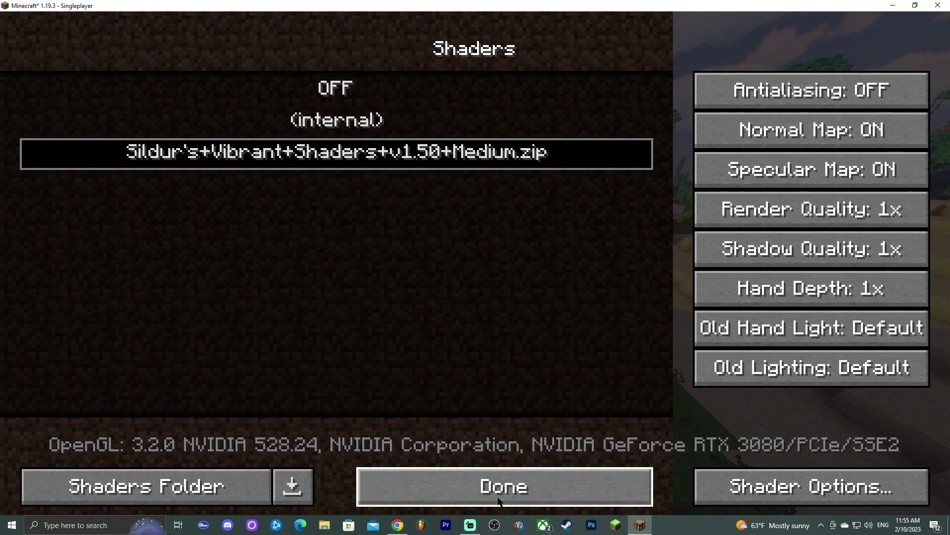
left_click(503, 483)
Step: Return to the shaded world and switch to first-person view with F5
left_click(491, 463)
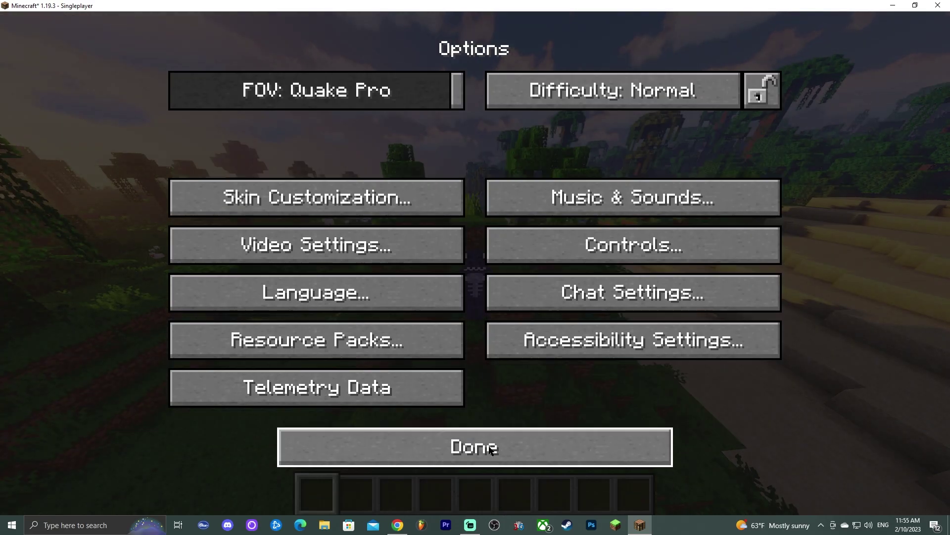
left_click(490, 449)
key("Escape")
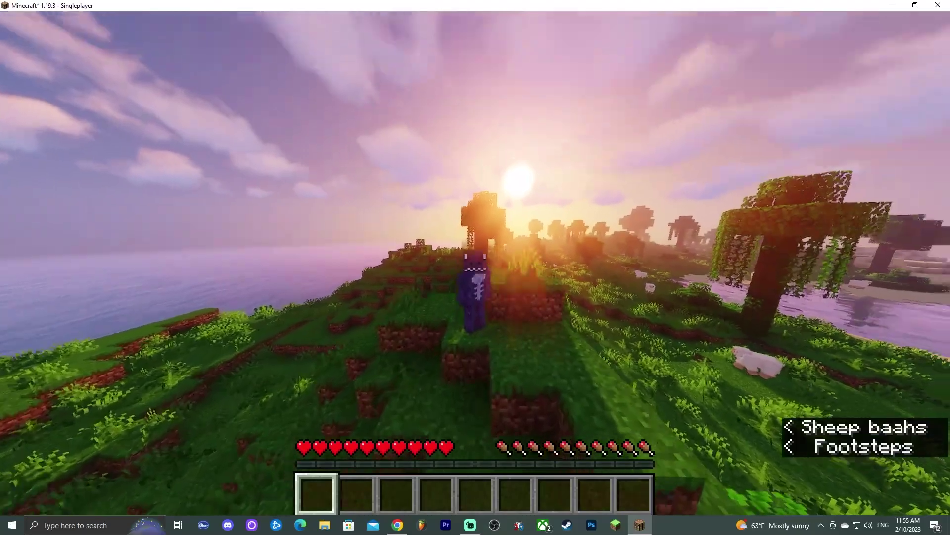
key("F5")
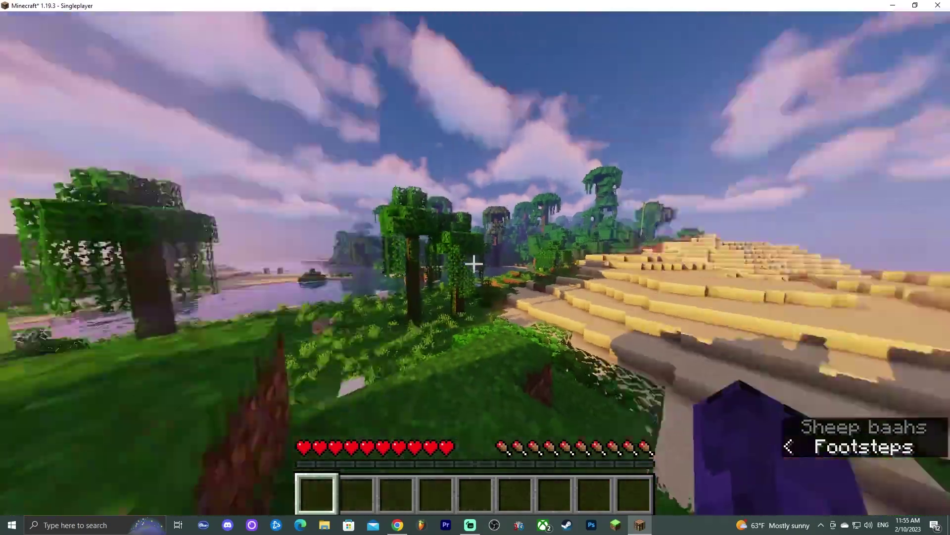